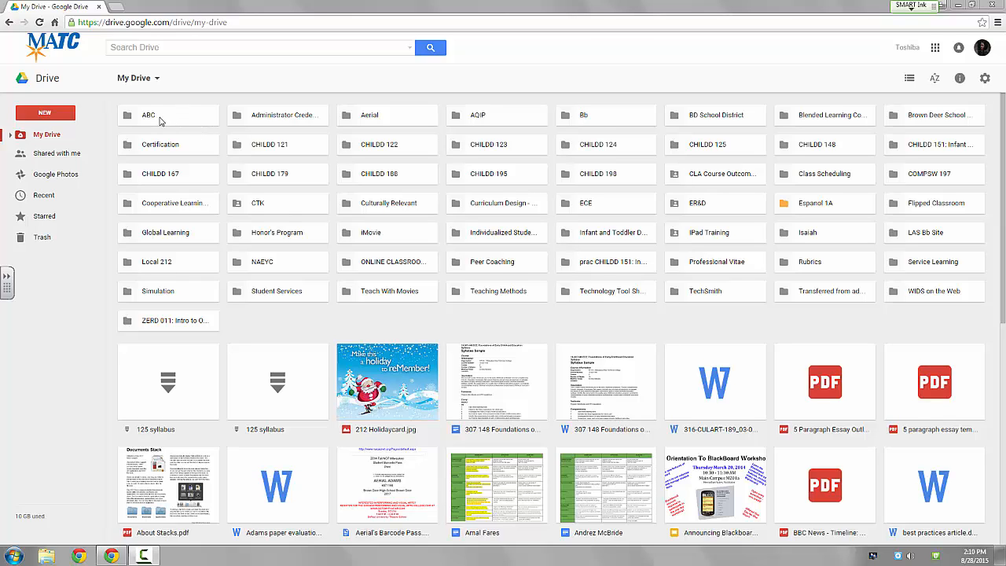
Create a new Google Docs document inside the ABC folder.
double_click(160, 118)
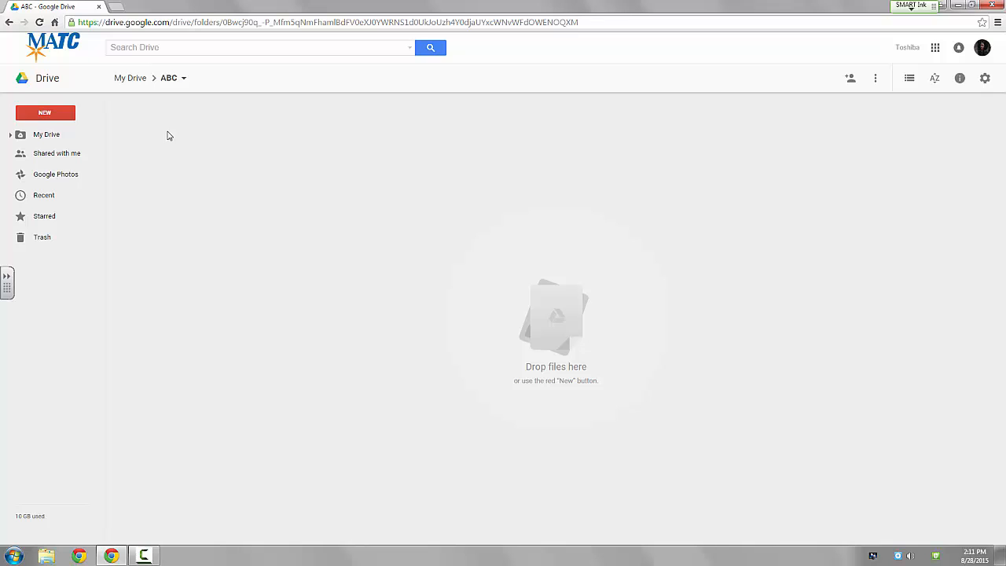
click(48, 112)
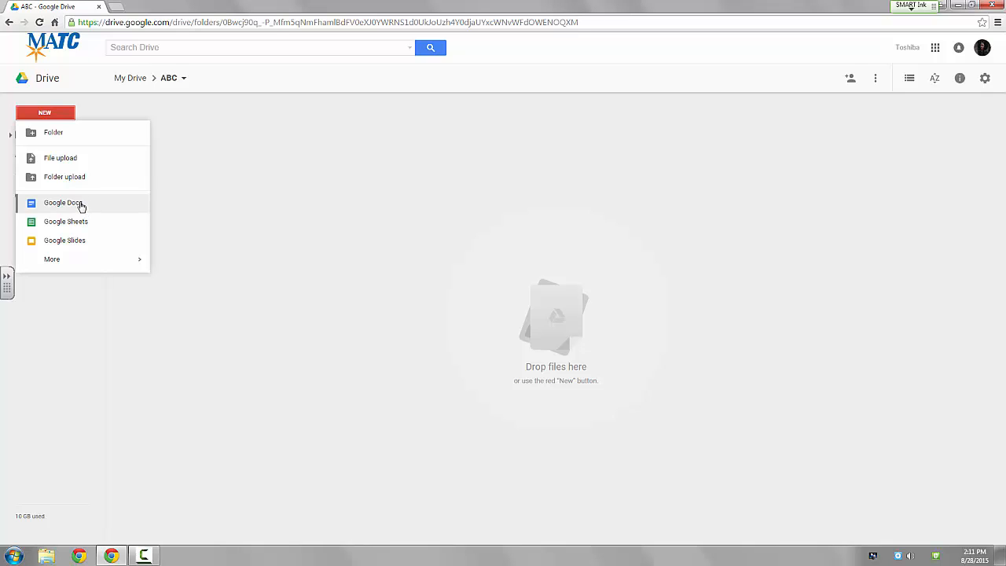
click(79, 204)
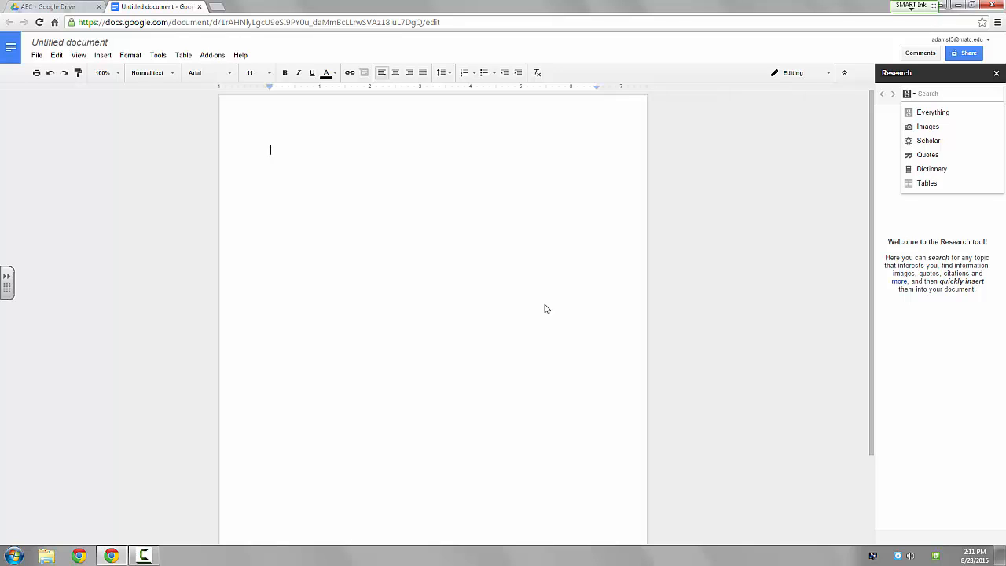
Rename the untitled document as "Practice Assignment".
click(108, 42)
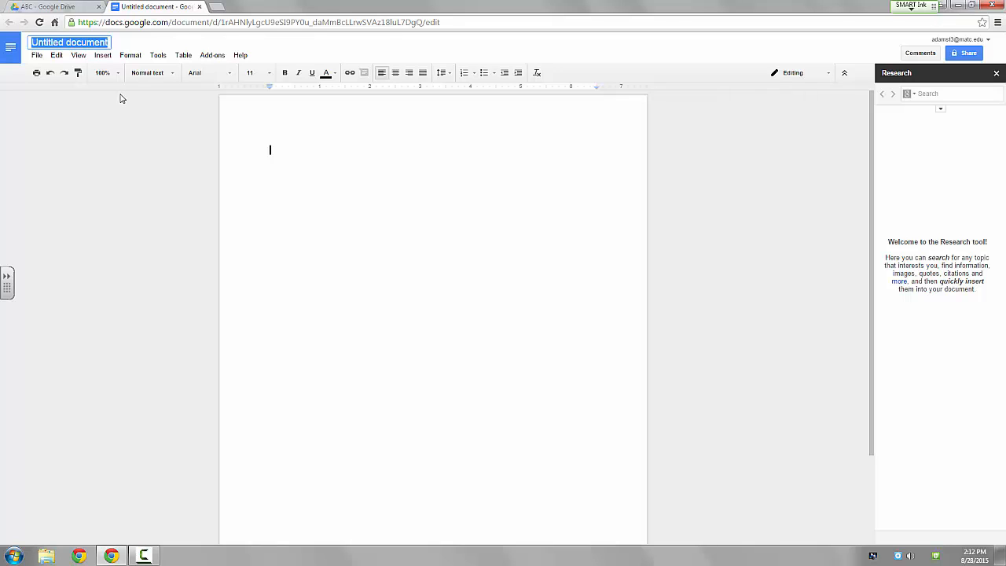
text(Practice As)
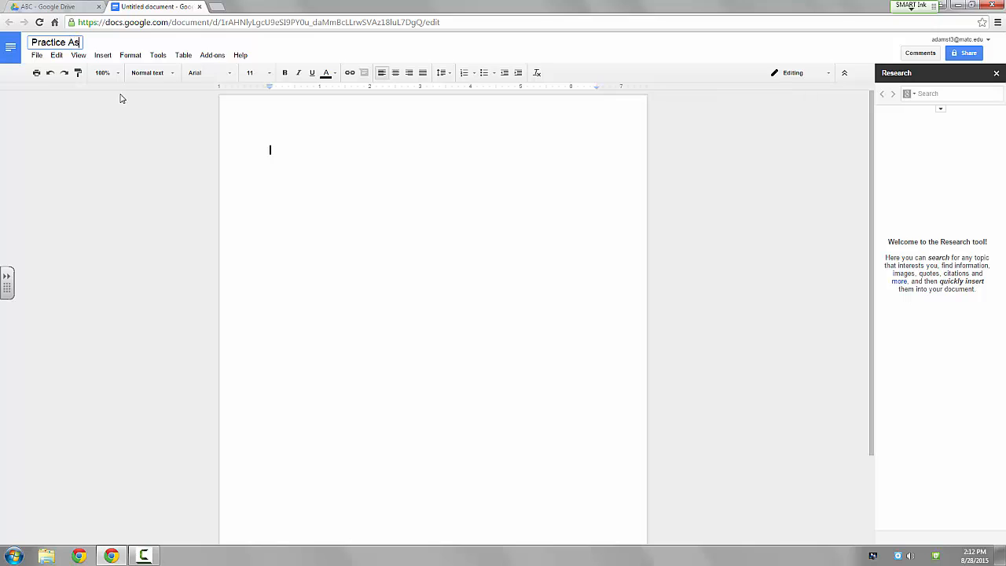
text(signment)
key(Return)
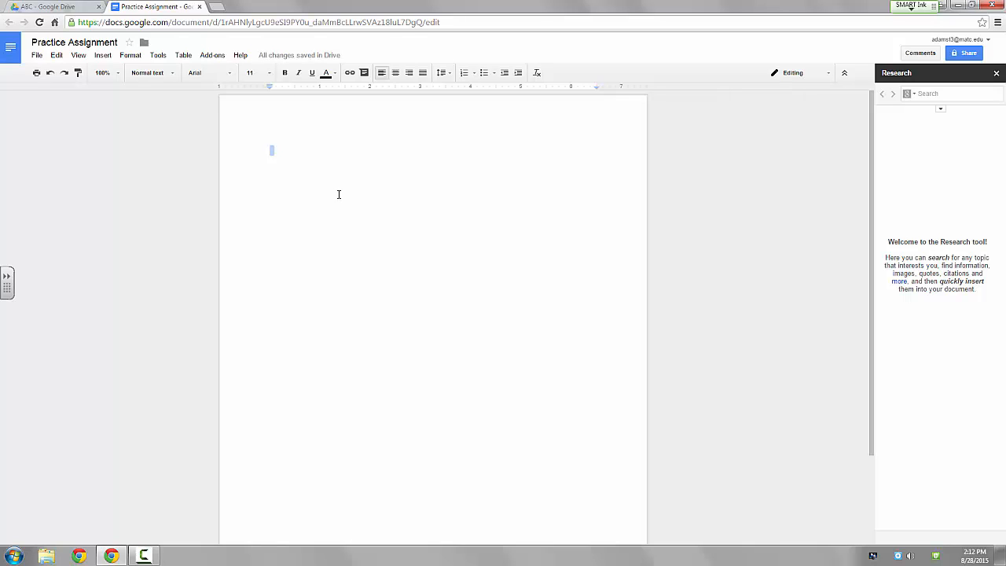
Write the indented sentence "This is the practice assignment for my Child Development class...in this class we will learn the following:" and start a new line.
key(Tab)
text(This is the p)
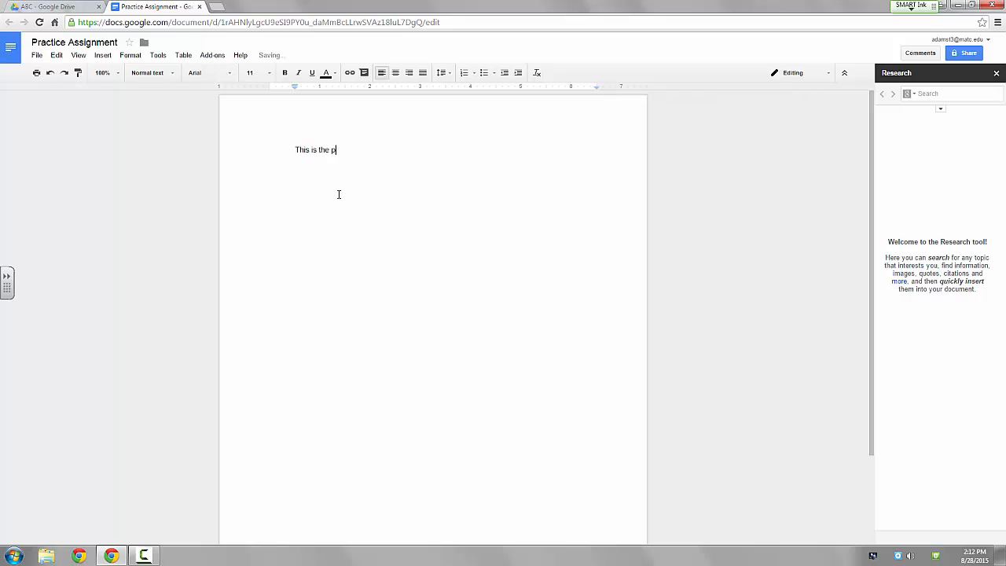
text(ractice assignment for my Child Devel)
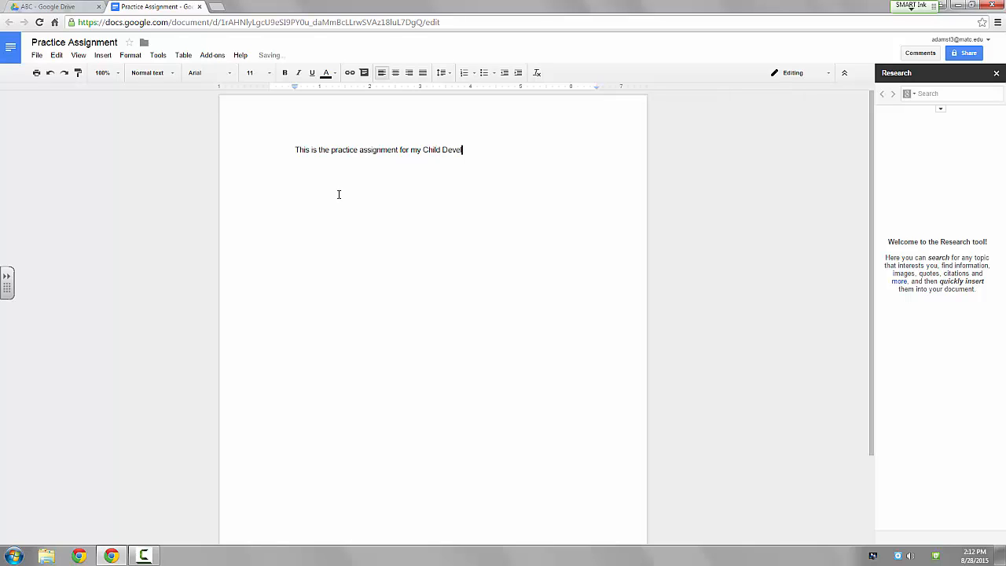
text(opment class. ..io)
key(BackSpace)
text(n this class we will learn the)
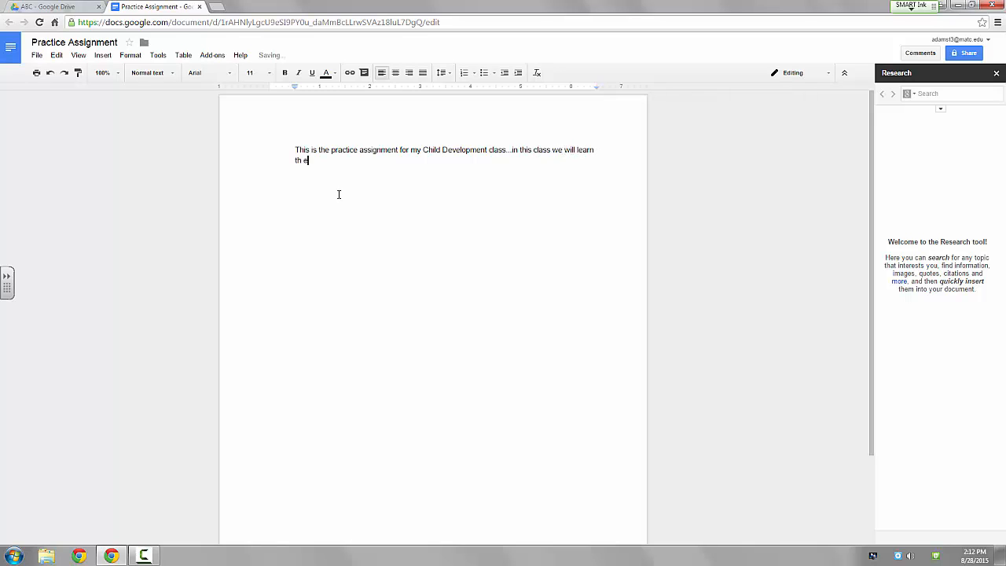
text(fol)
key(BackSpace)
key(BackSpace)
key(BackSpace)
key(BackSpace)
key(BackSpace)
text(e following:)
key(Return)
key(Tab)
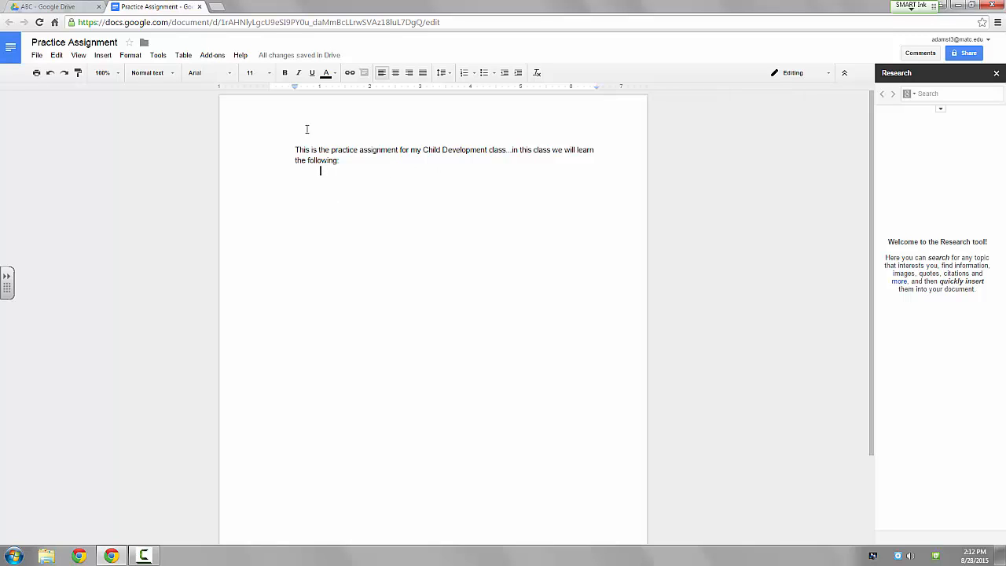
Format the whole opening sentence in Times New Roman at size 12.
drag(295, 149, 341, 161)
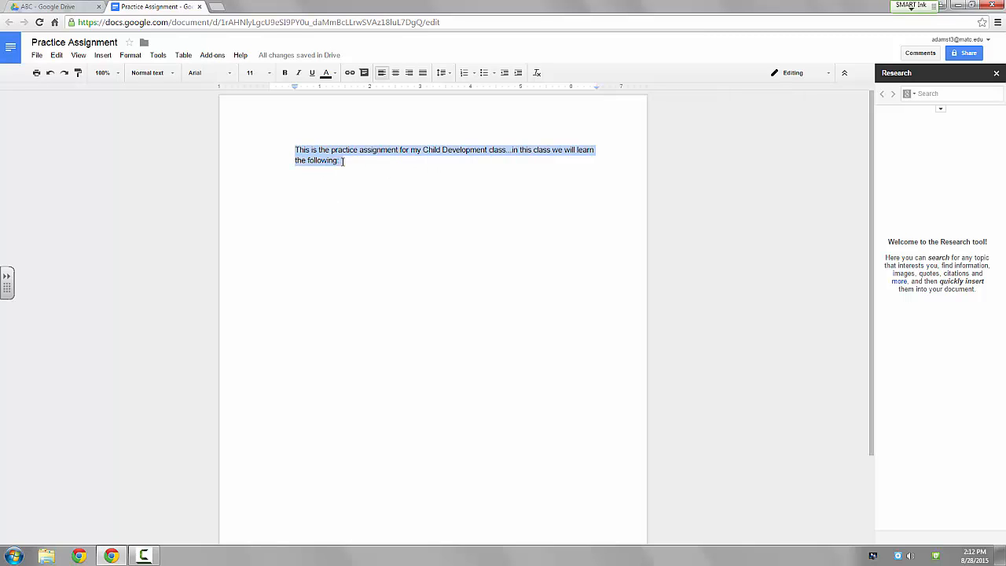
click(228, 73)
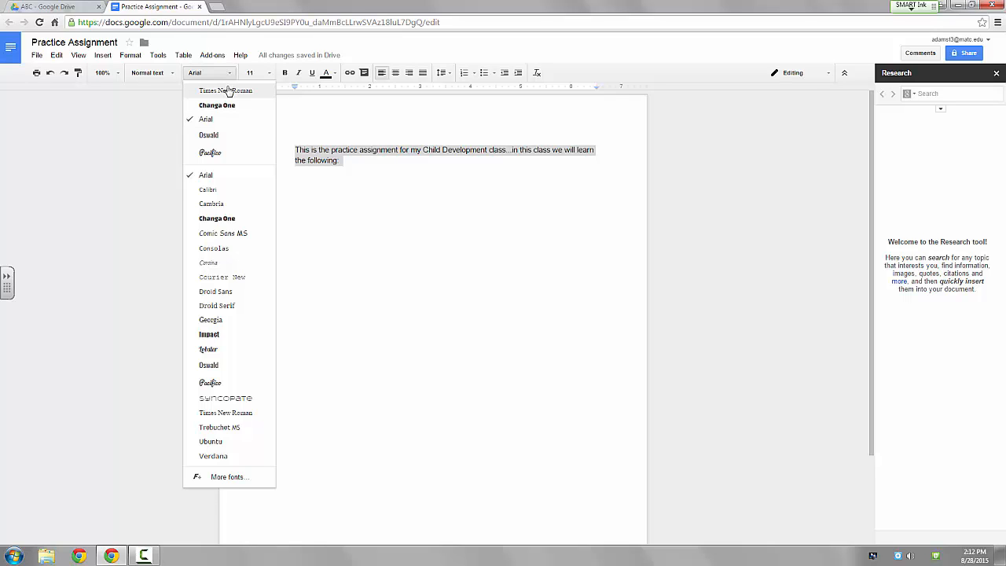
click(226, 91)
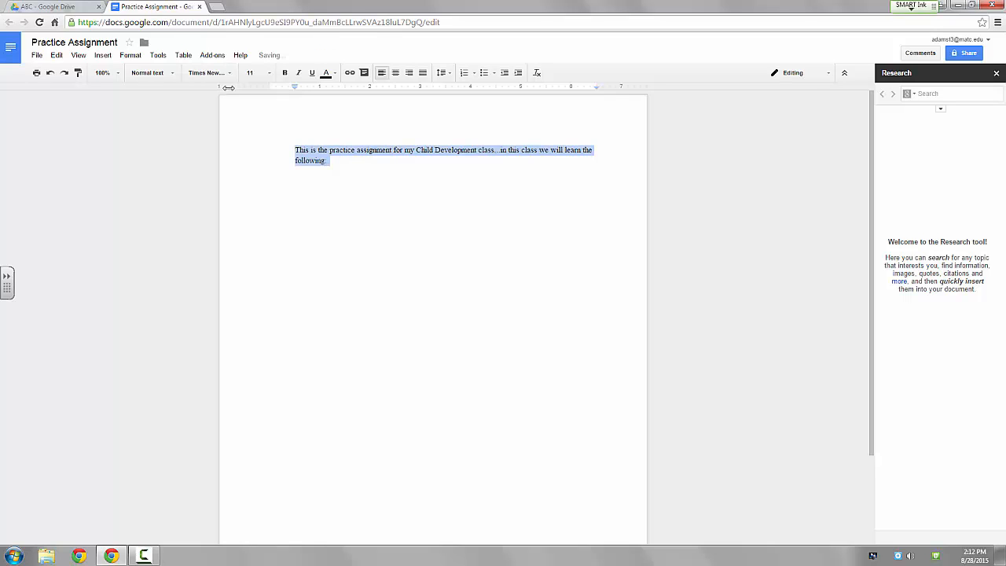
click(268, 73)
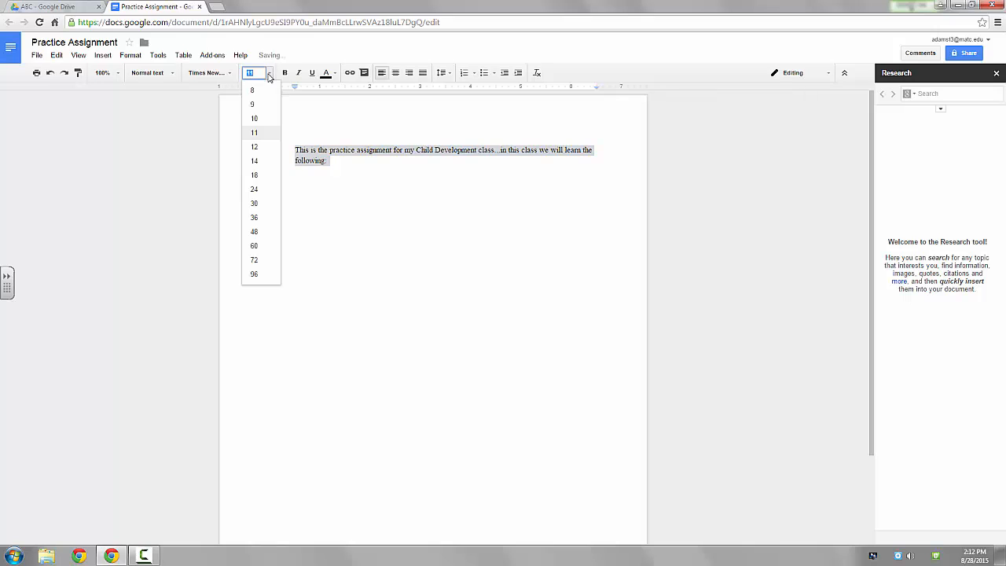
click(269, 148)
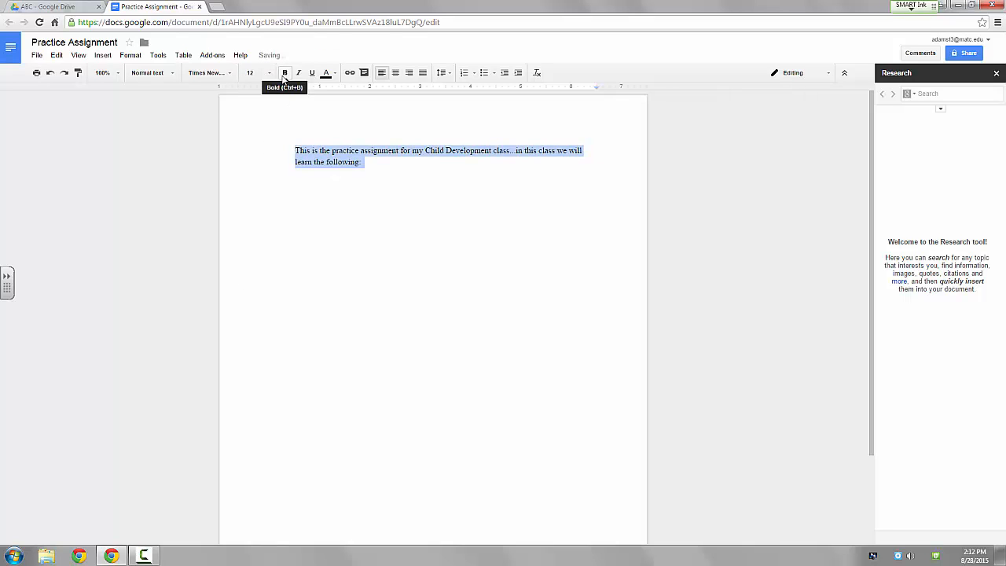
Make the words "Child Development" in the opening sentence bold, italic, underlined and red.
click(433, 180)
drag(425, 151, 491, 151)
click(285, 73)
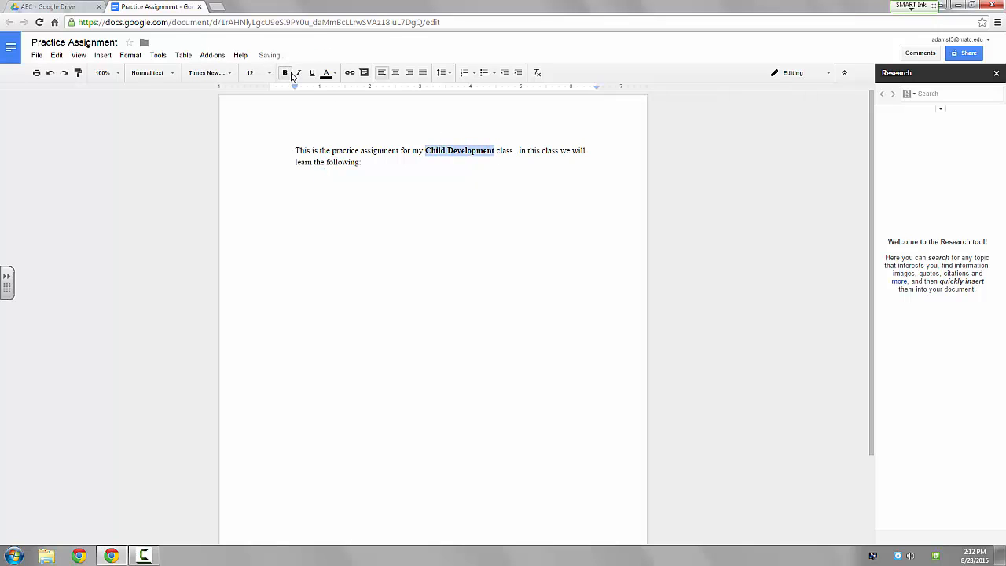
click(299, 73)
click(311, 73)
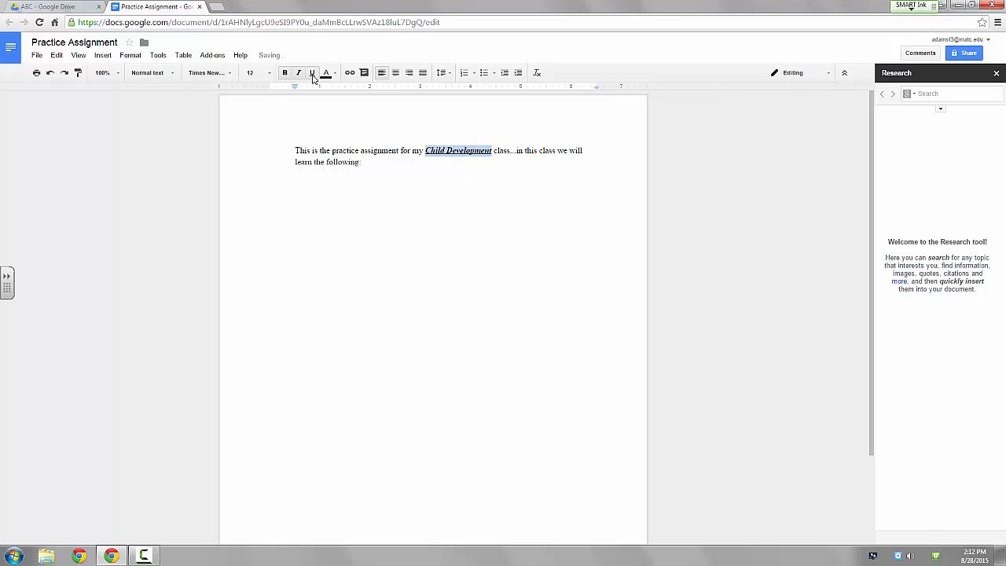
click(334, 73)
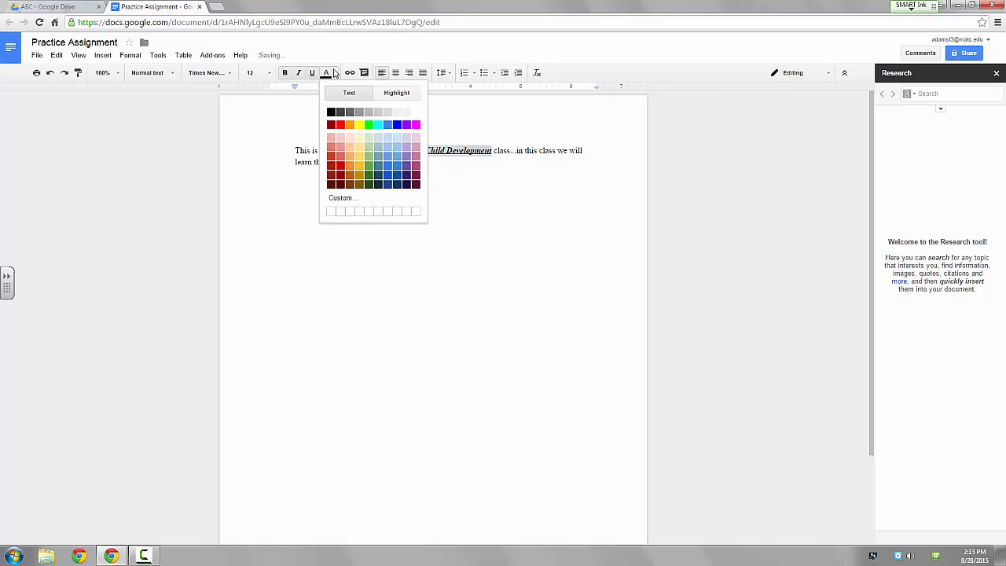
click(340, 125)
click(433, 192)
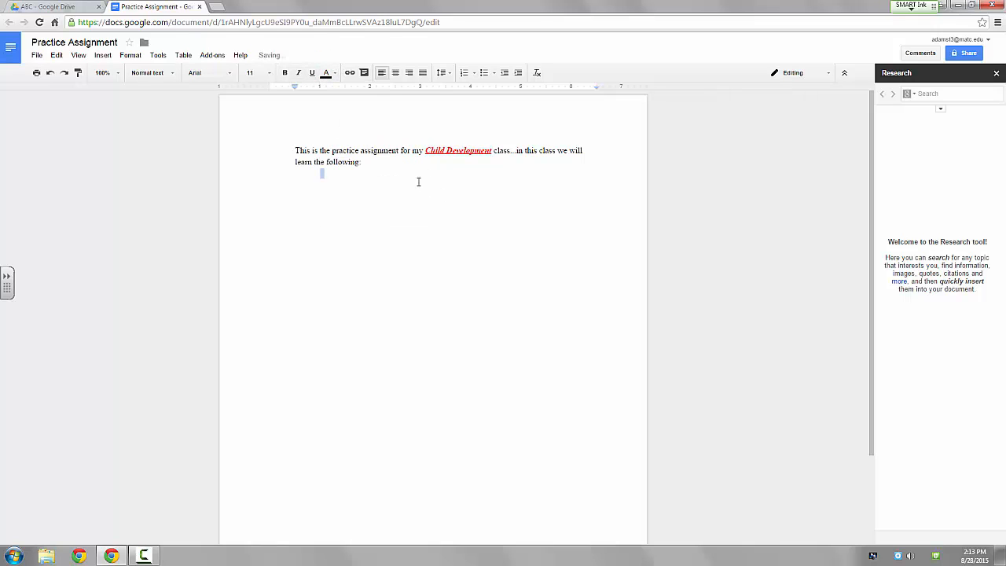
Add the line "This assignment is for MATC" below the opening sentence, separated by a blank line.
click(403, 168)
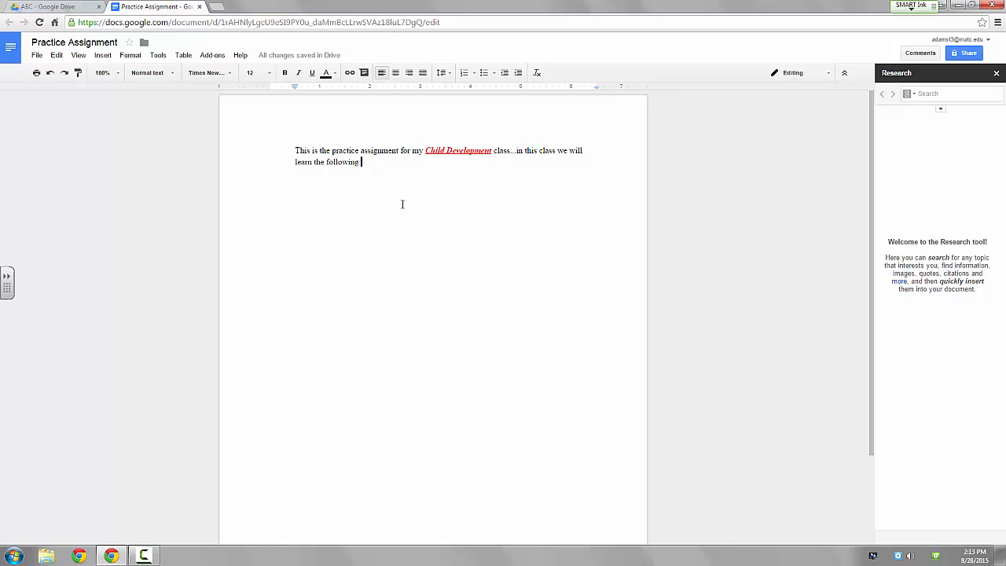
key(Return)
key(Return)
text(This assignment is for )
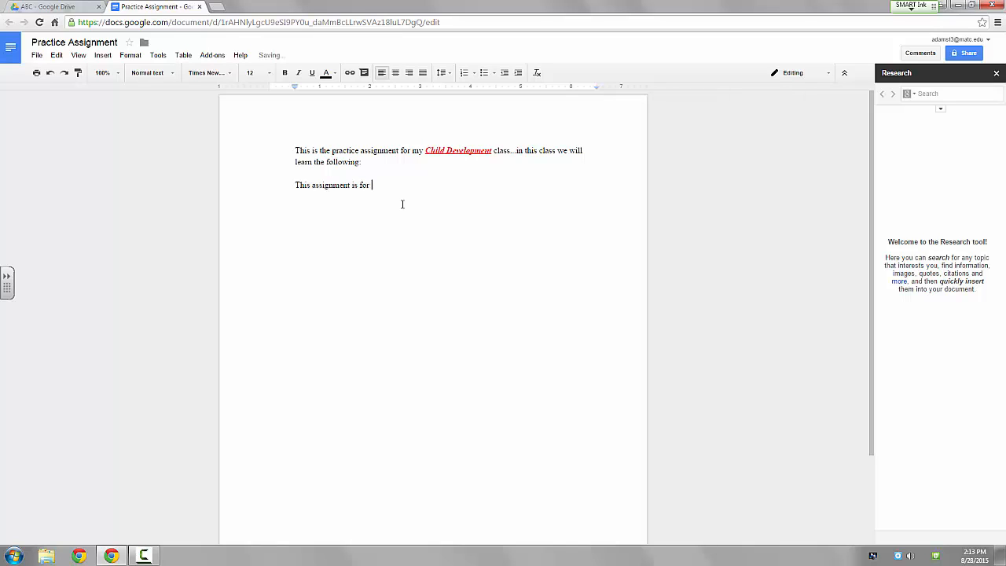
text(MATC)
drag(373, 184, 398, 183)
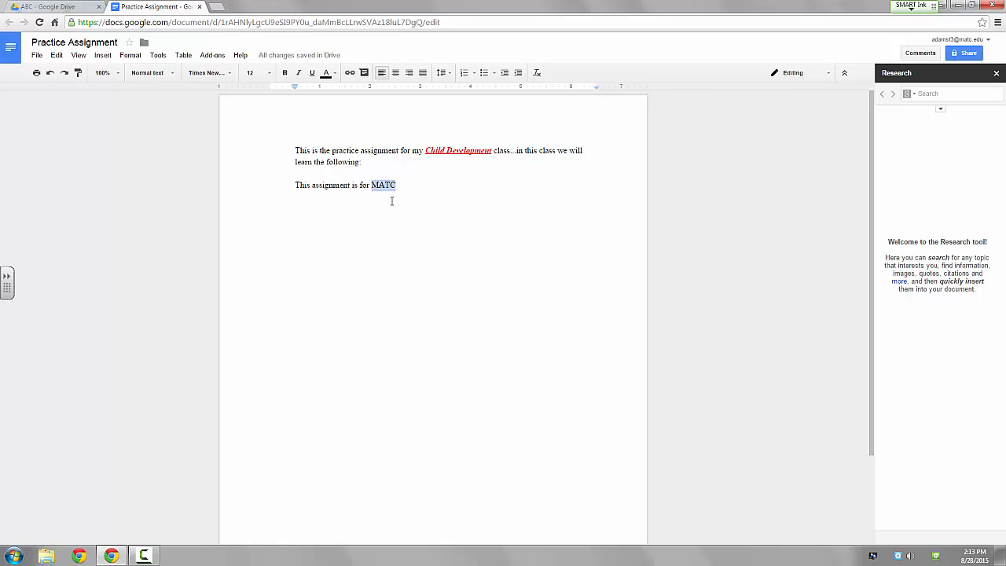
click(350, 73)
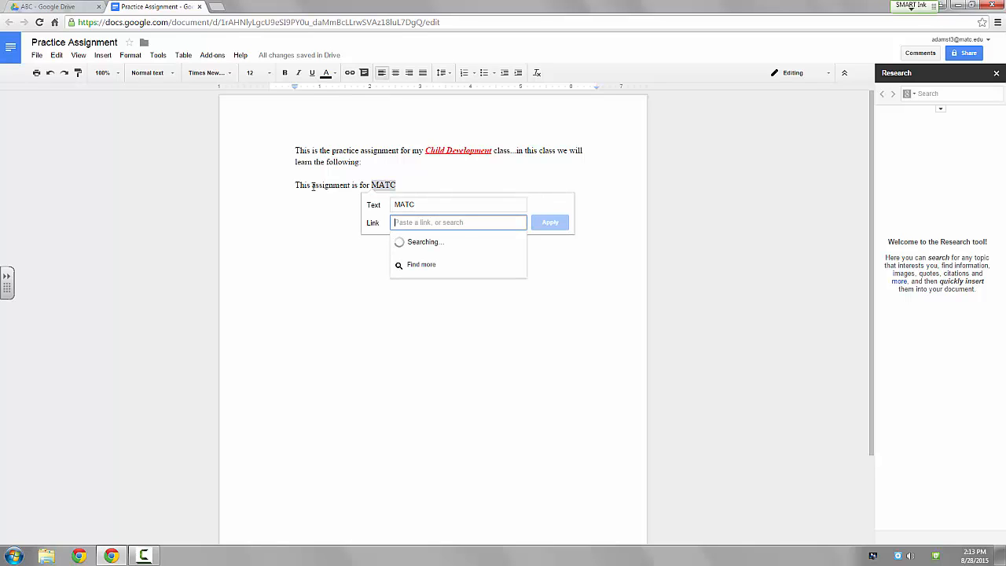
text(htt)
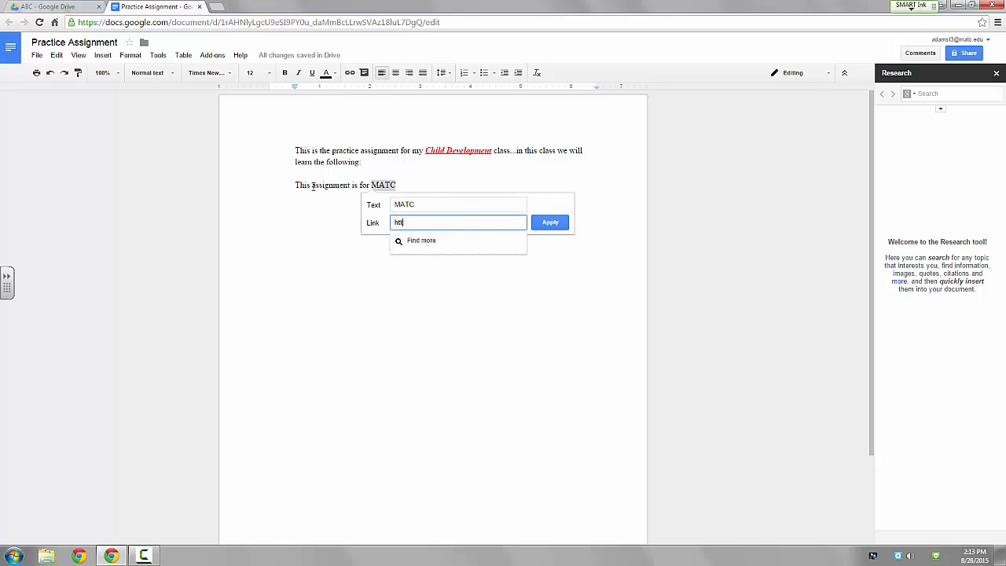
text(p://ww)
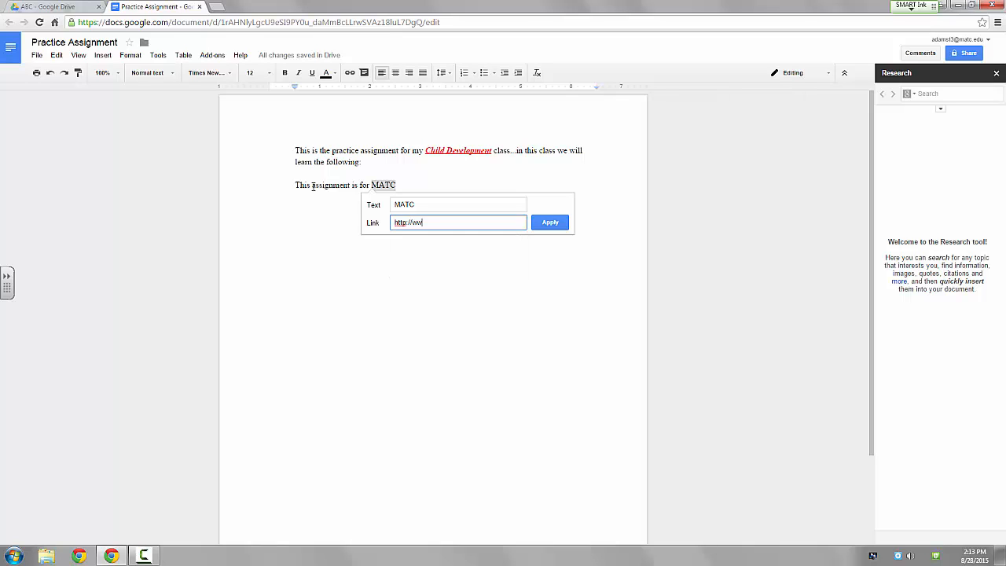
text(w.matc.edu)
click(548, 223)
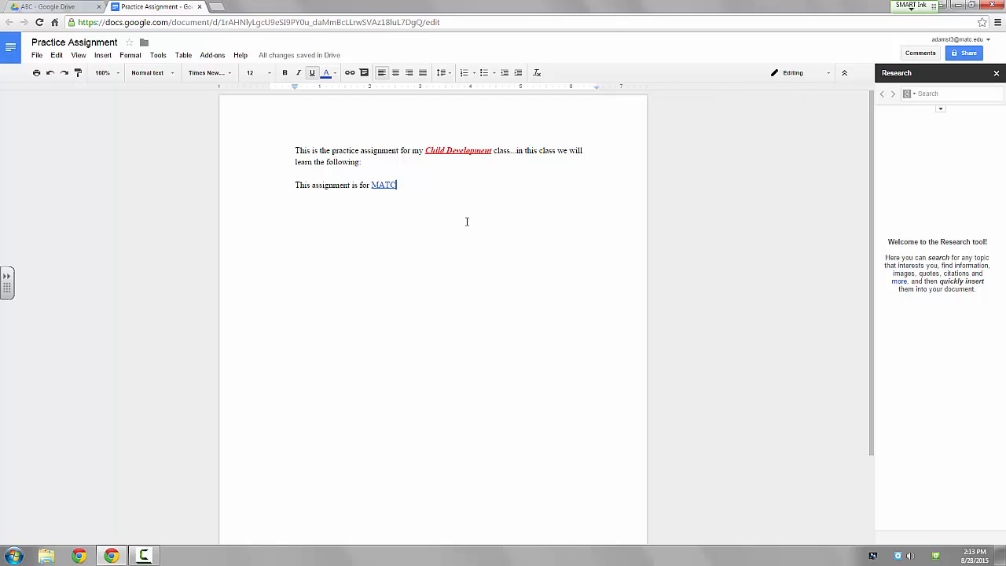
Follow the MATC link to check the website it opens and return to the Practice Assignment document.
click(377, 186)
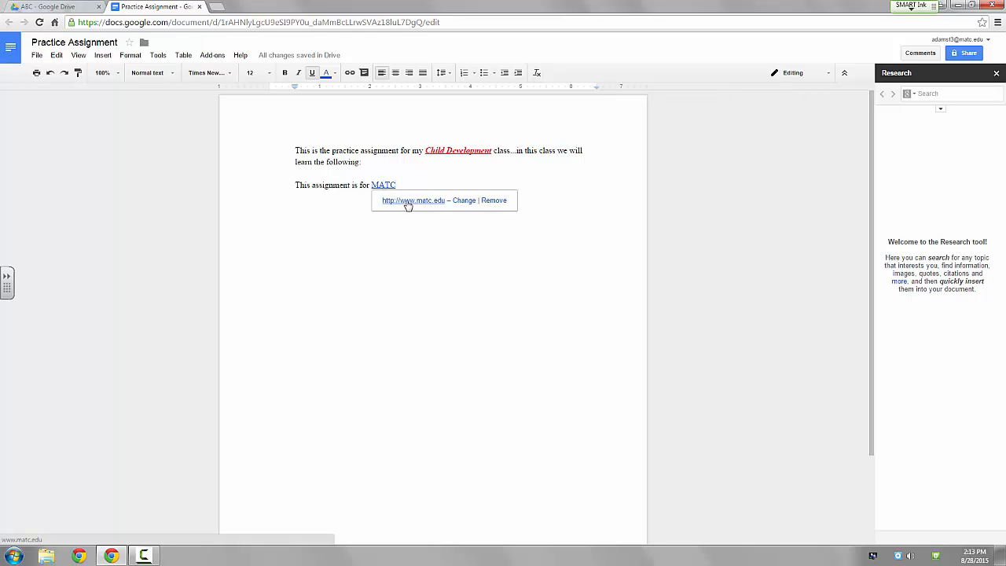
click(407, 201)
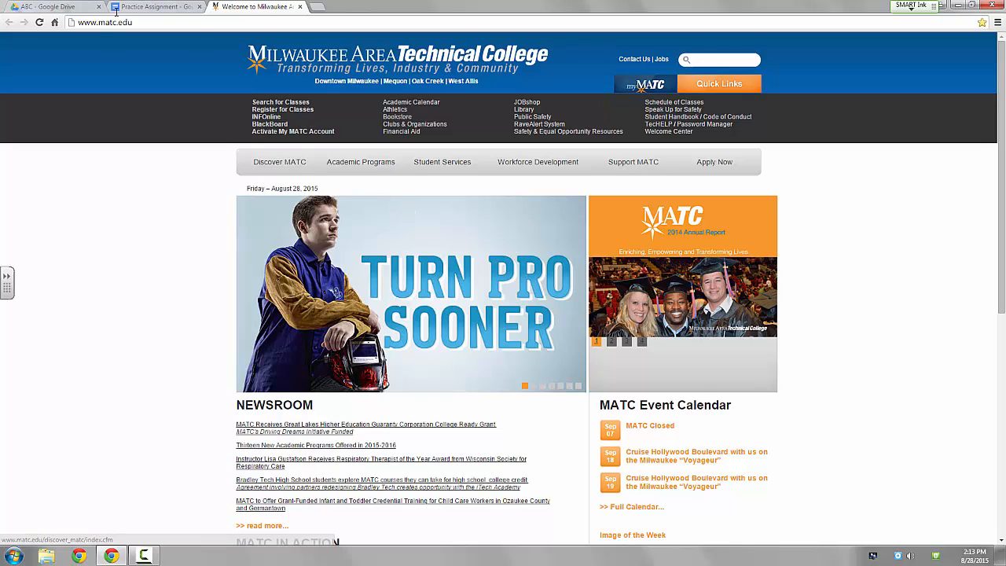
click(149, 9)
Centre the line "This assignment is for MATC".
click(417, 184)
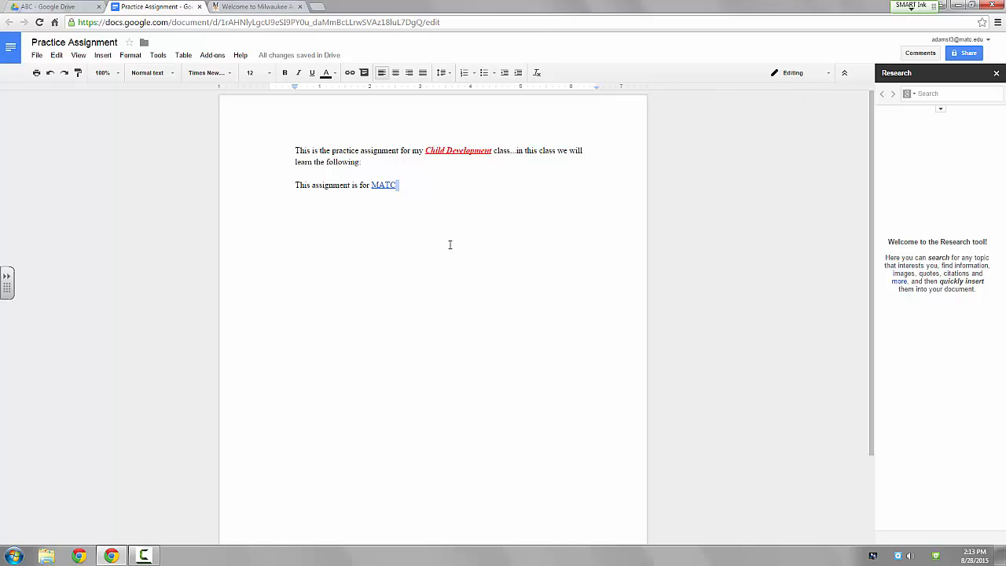
click(364, 162)
drag(409, 184, 294, 186)
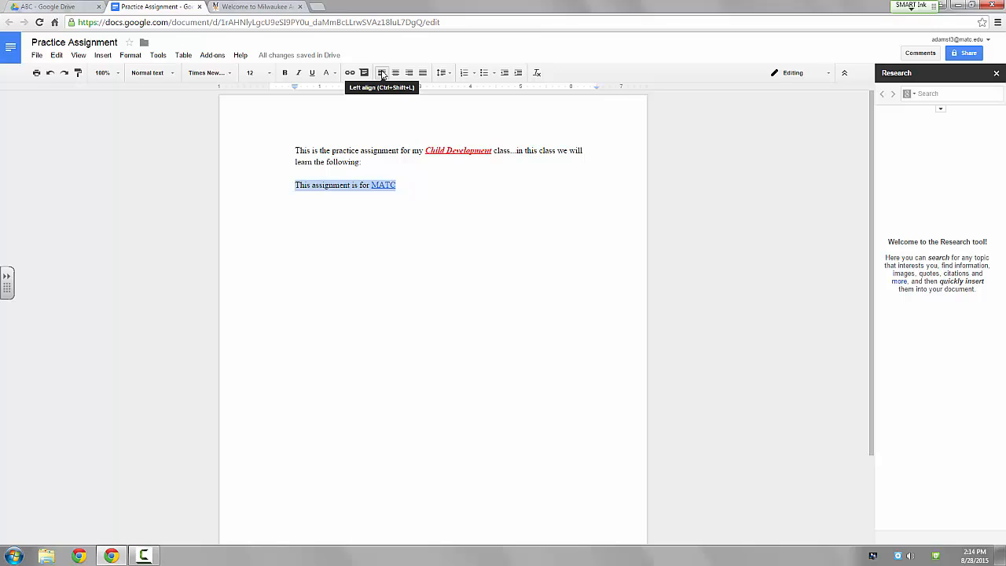
click(396, 74)
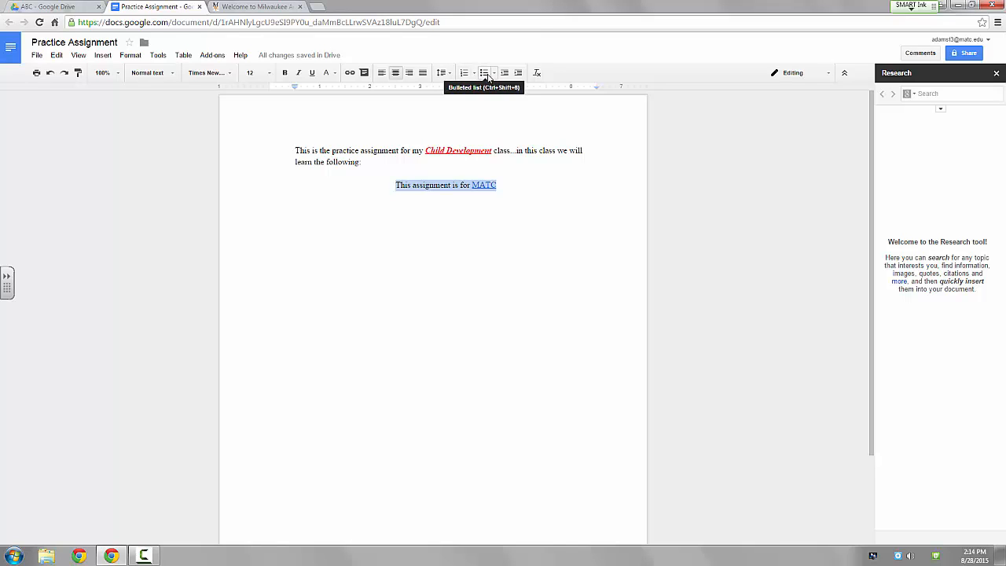
Insert a bulleted list below the opening sentence with the items "Child Development Theories" and "etc...".
click(393, 162)
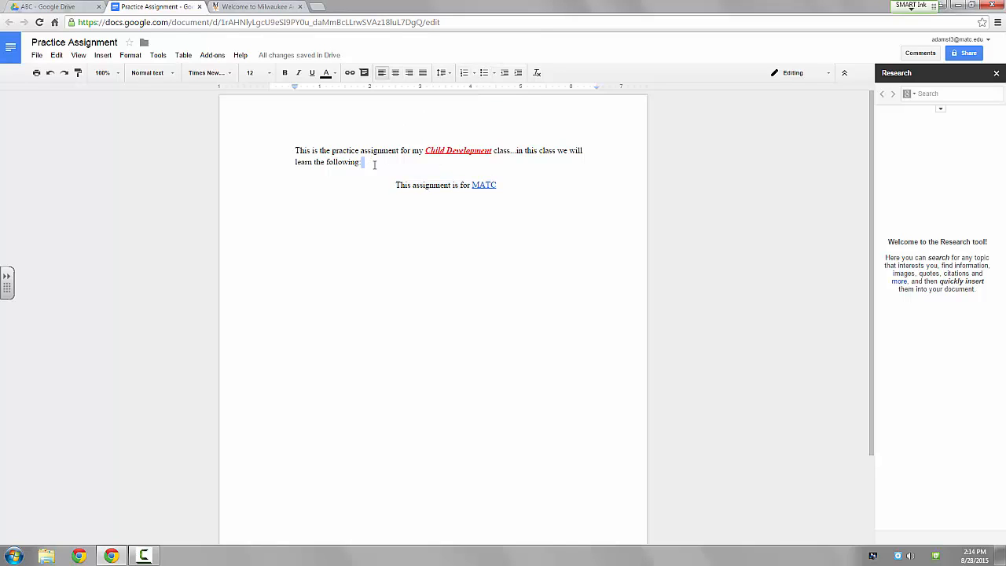
key(Return)
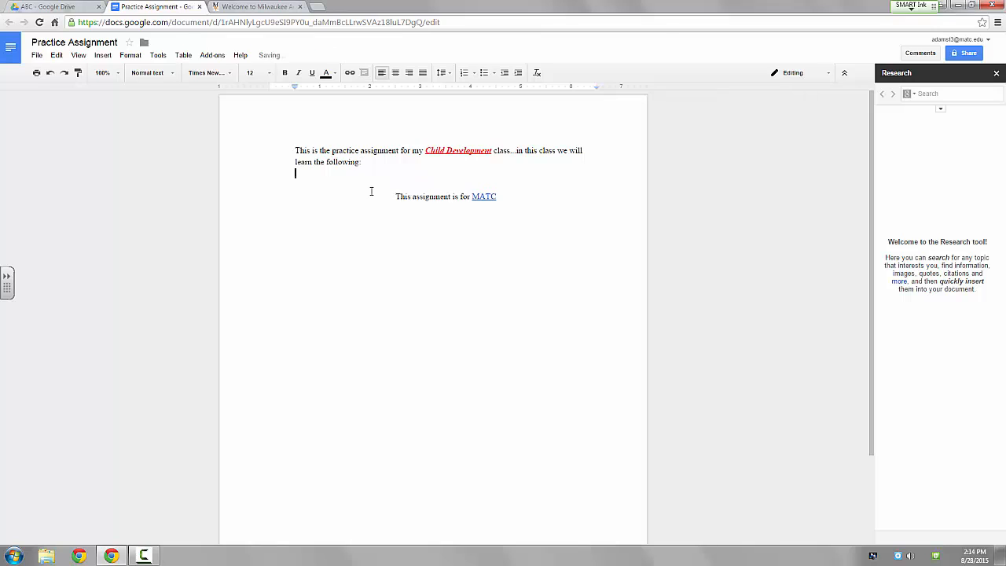
click(464, 73)
click(484, 73)
text(Child Development Theories)
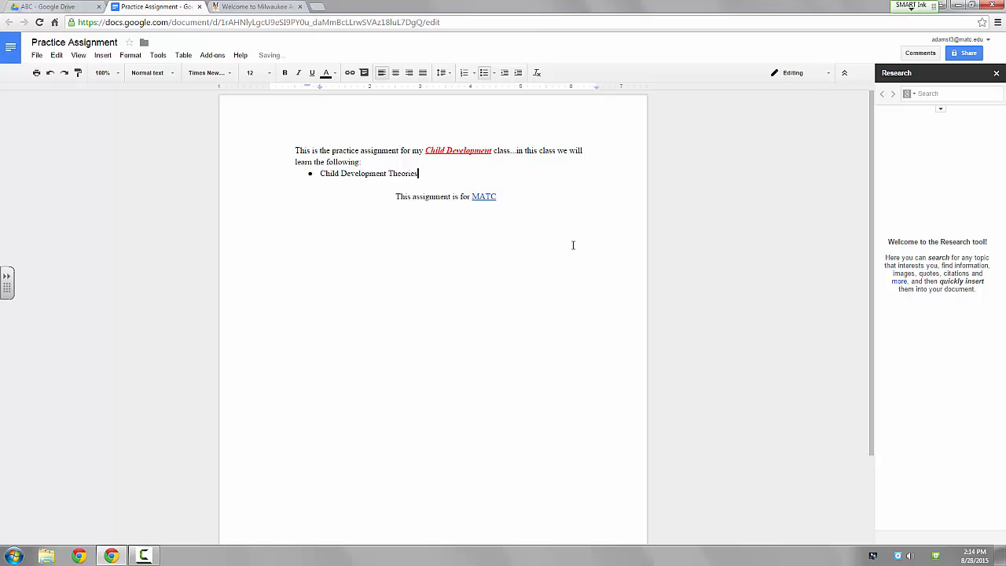
key(Return)
text(etc...)
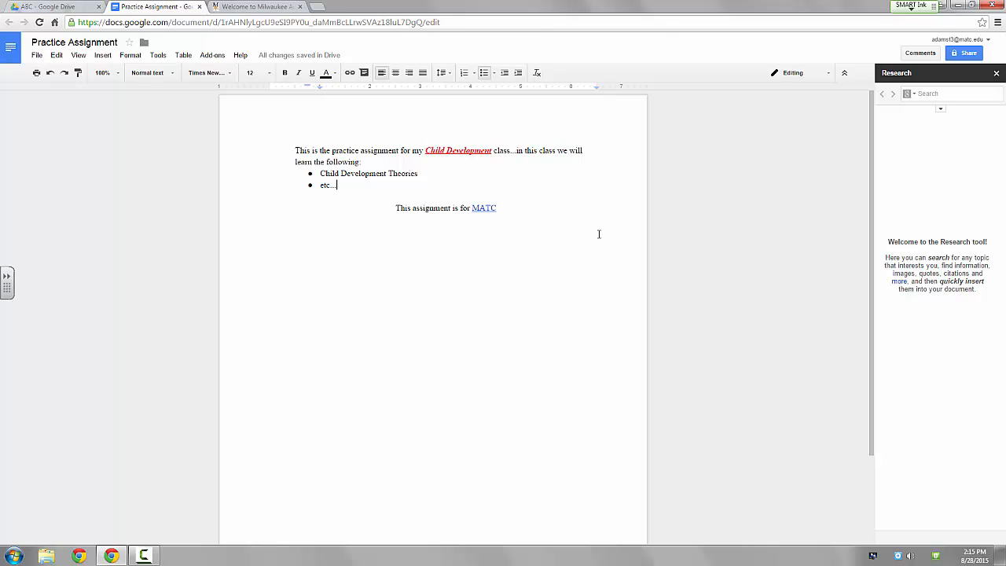
click(376, 24)
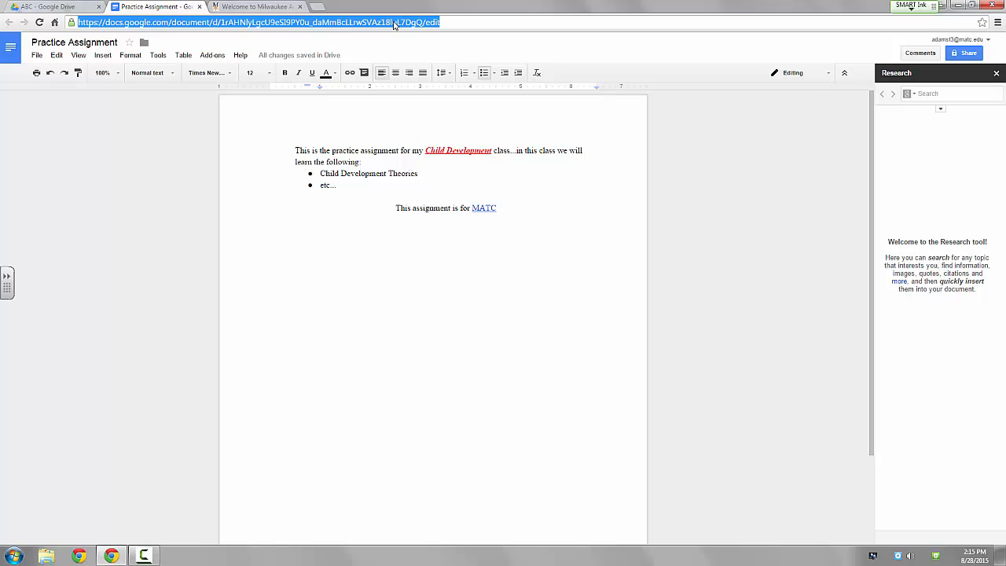
click(531, 213)
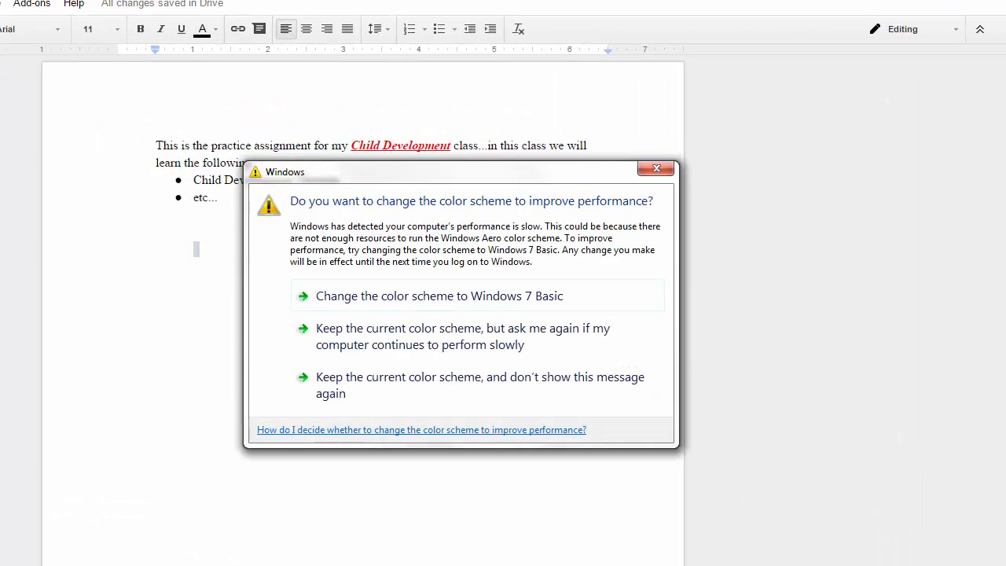
click(656, 169)
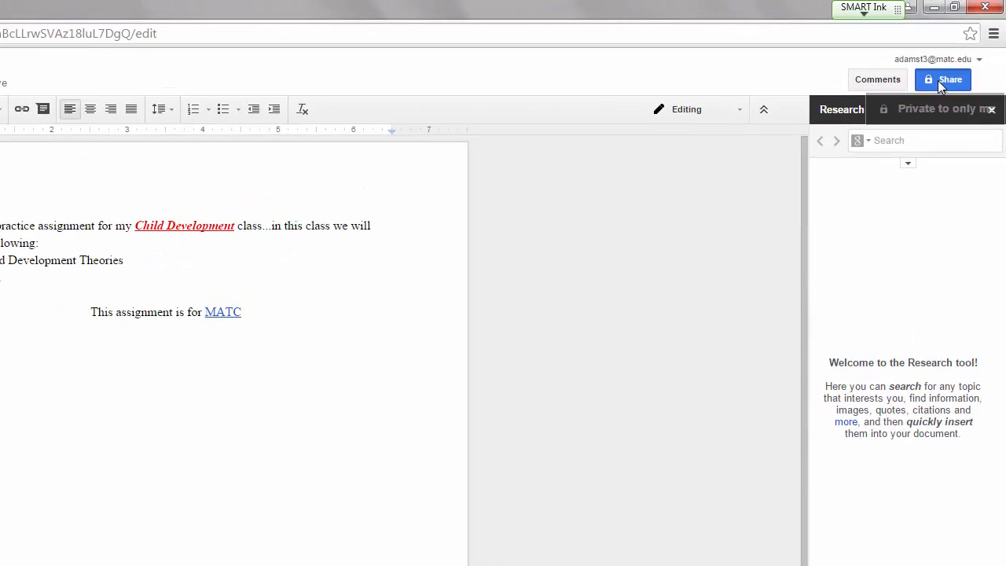
Open the advanced sharing settings of the Practice Assignment document and select its sharing link.
click(945, 72)
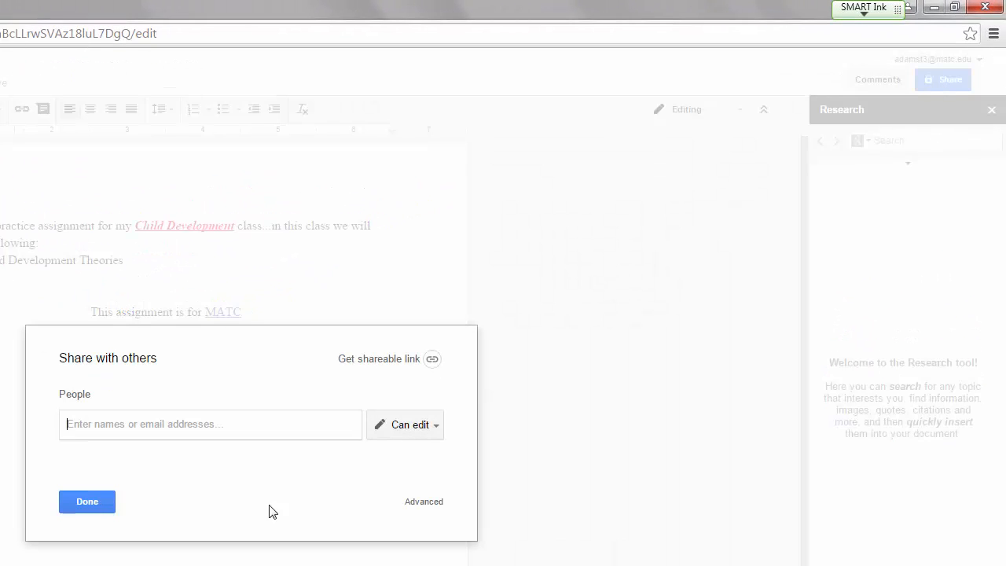
click(427, 506)
click(287, 285)
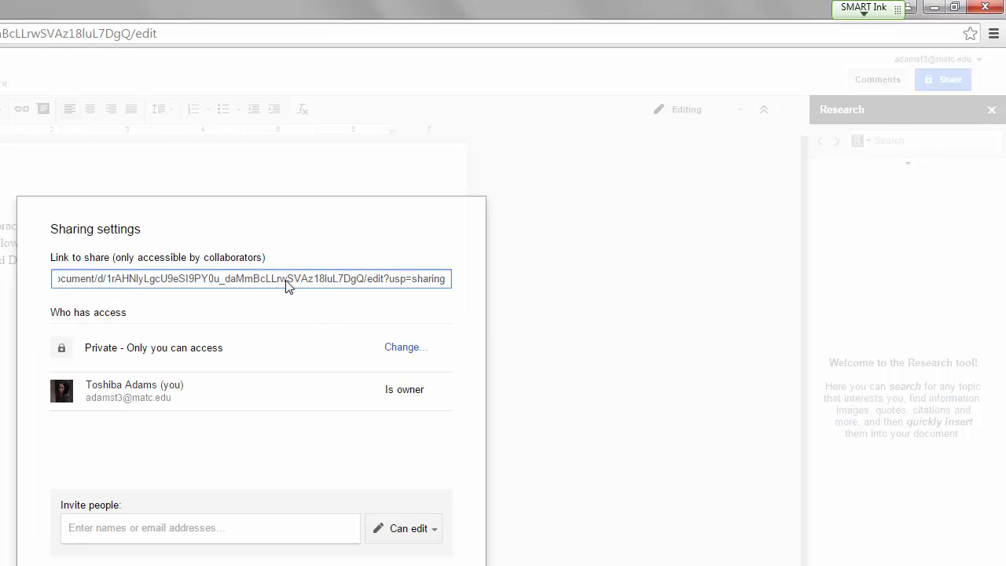
click(154, 283)
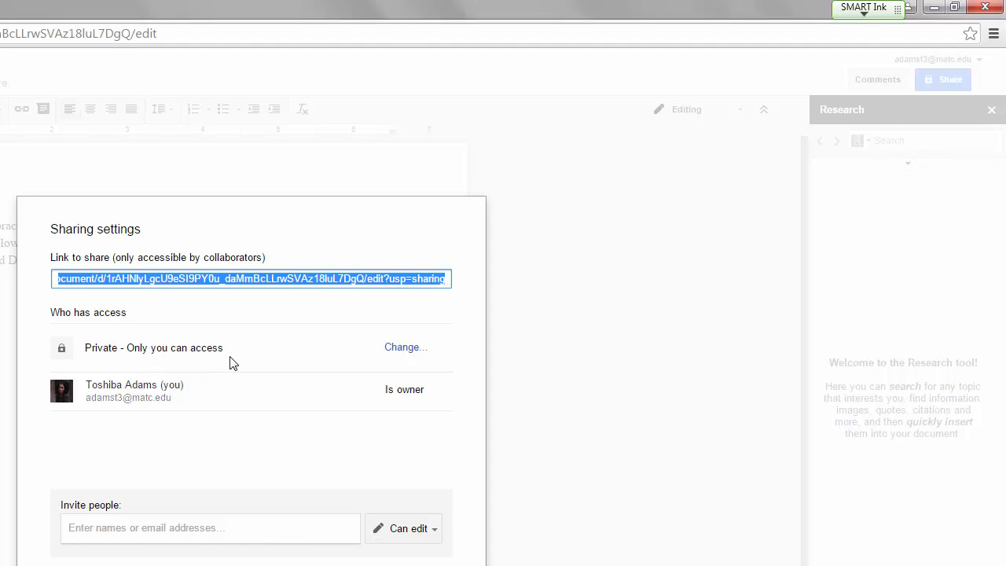
Change the document's link sharing from private to "On - Anyone with the link".
click(414, 356)
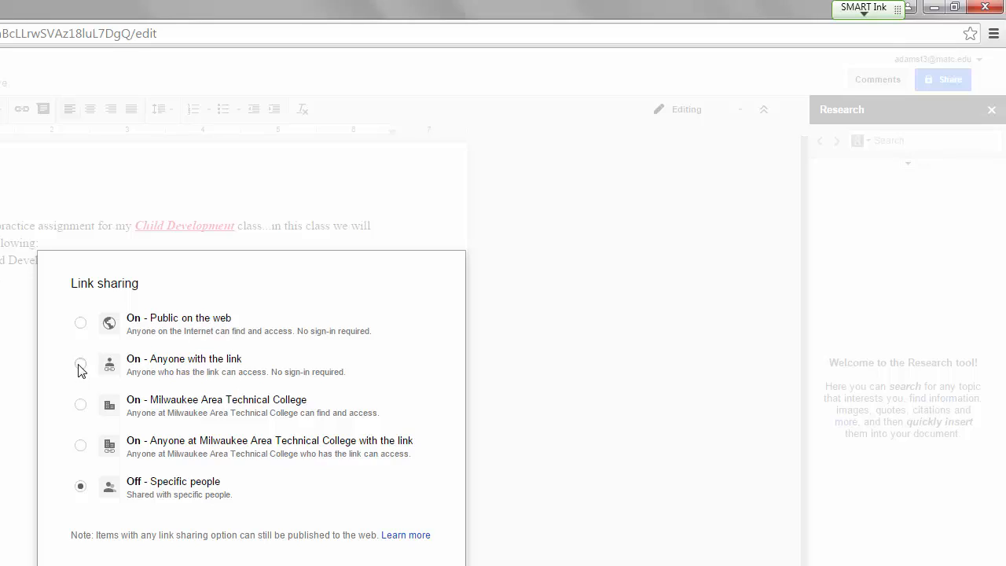
click(124, 347)
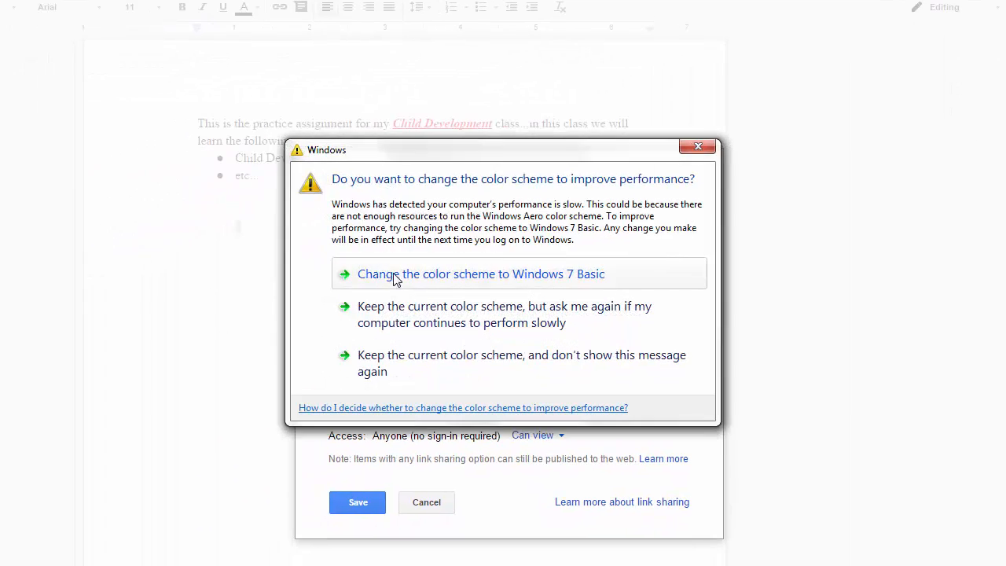
click(697, 147)
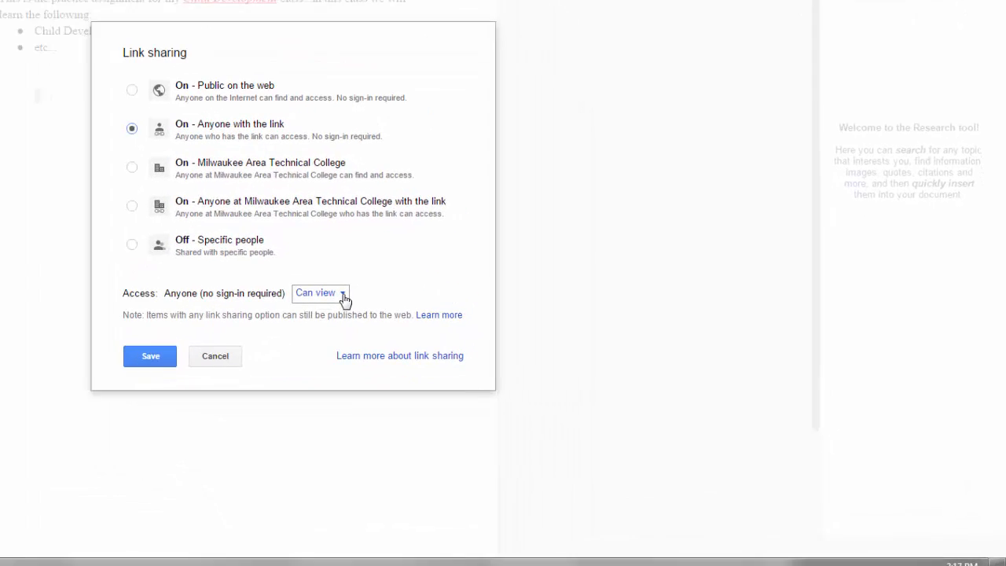
Set the access for anyone with the link to "Can edit".
click(343, 295)
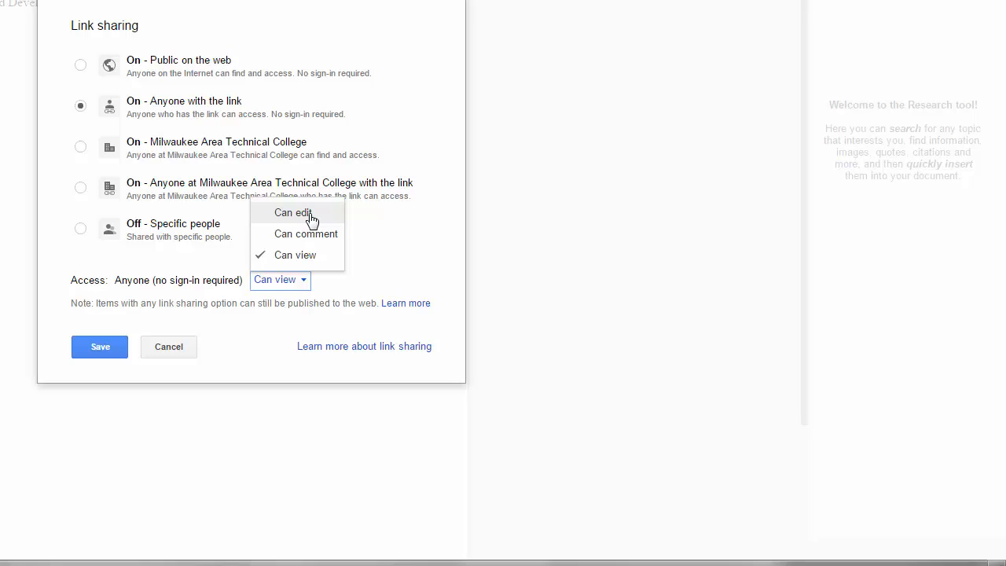
click(311, 219)
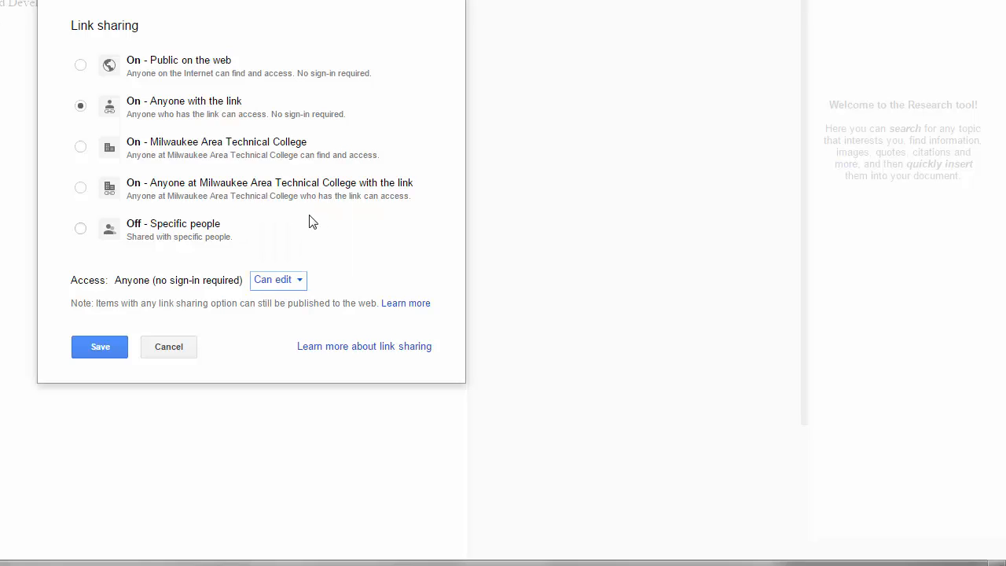
Set the access for anyone with the link to "Can view" and save the link sharing options.
click(302, 281)
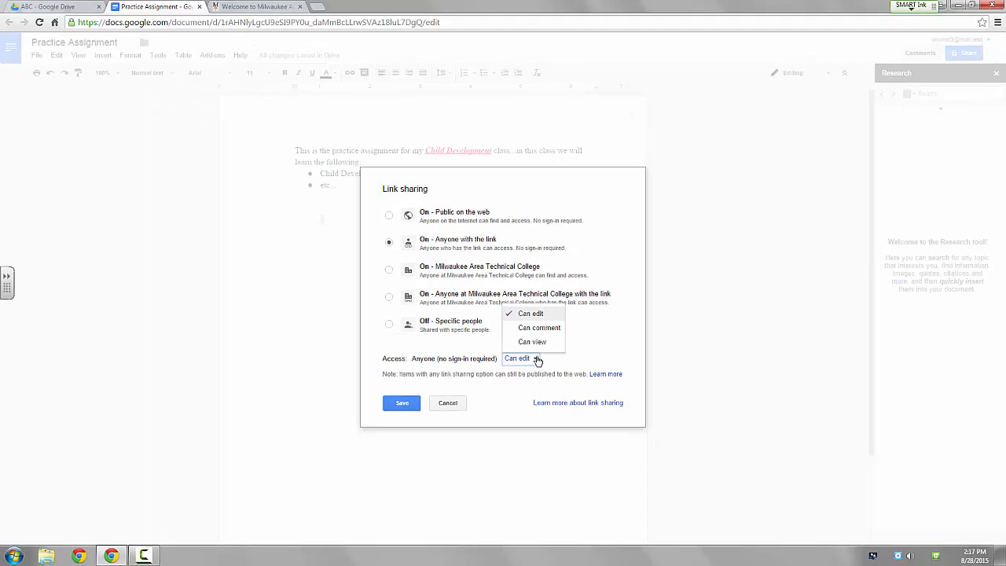
click(524, 343)
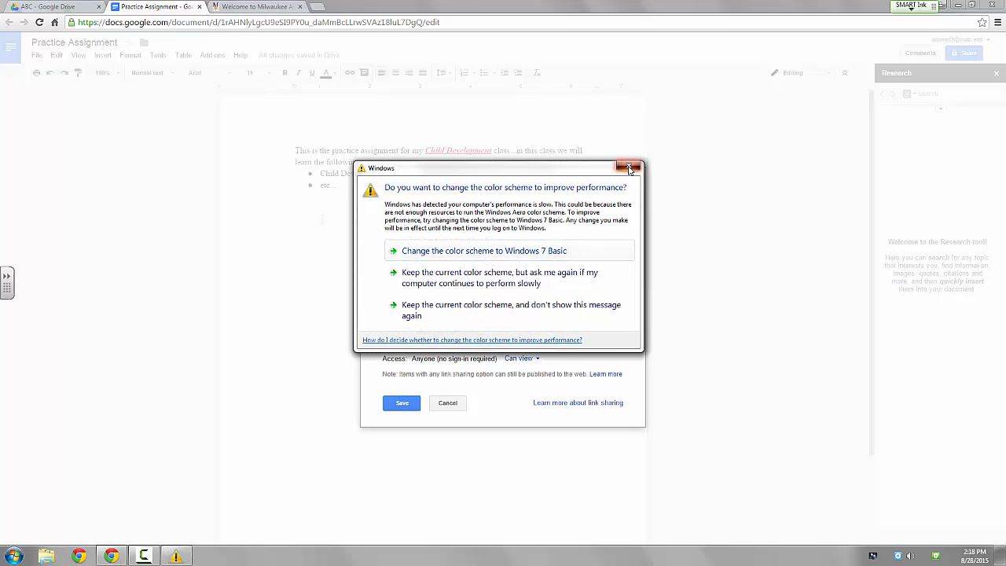
click(631, 167)
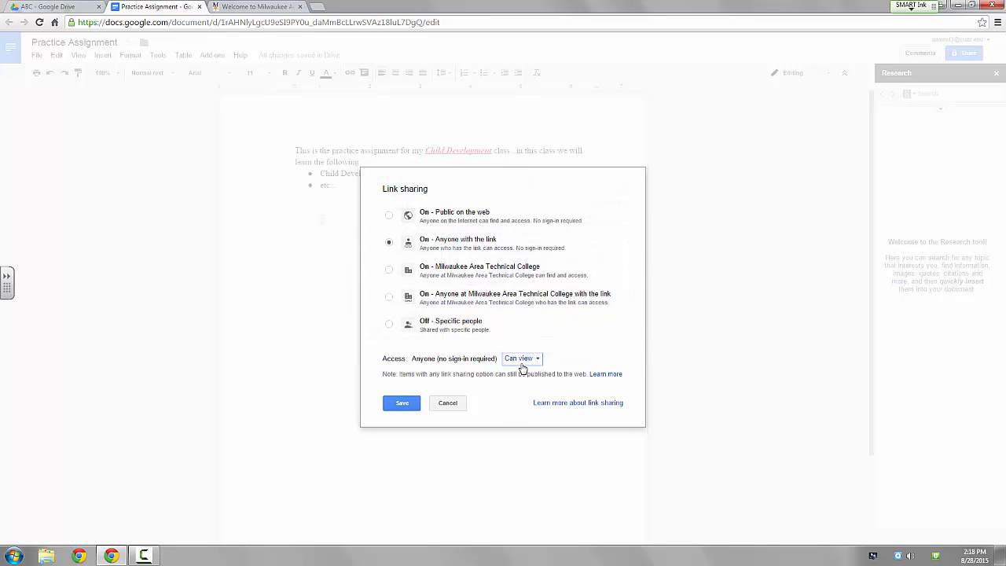
click(402, 403)
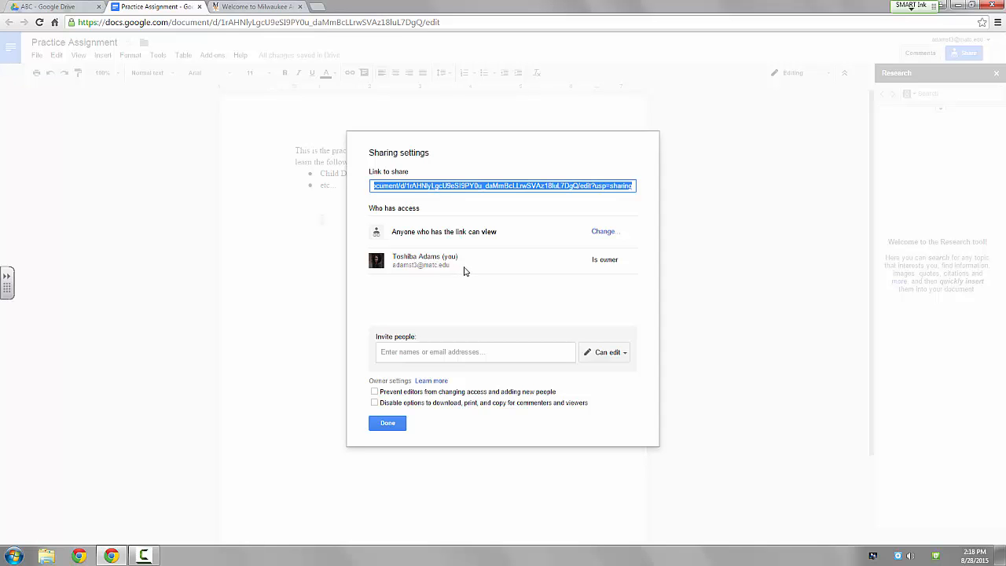
click(421, 351)
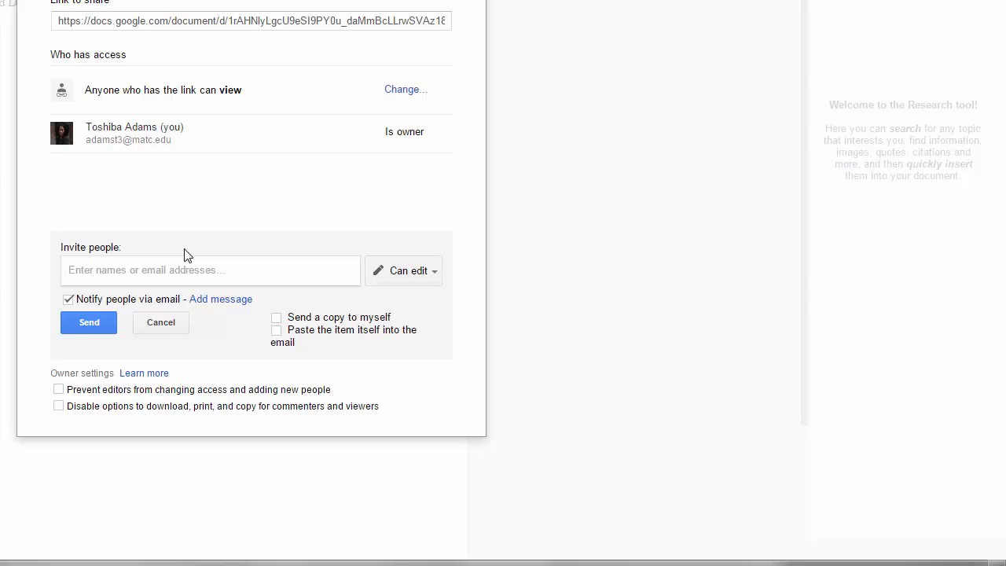
text(adam)
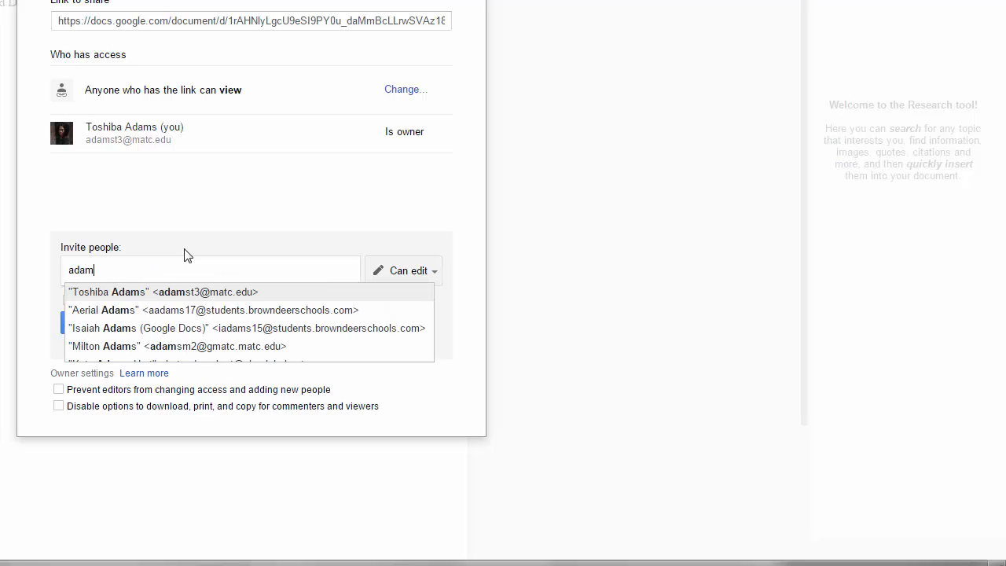
key(BackSpace)
key(BackSpace)
key(BackSpace)
key(BackSpace)
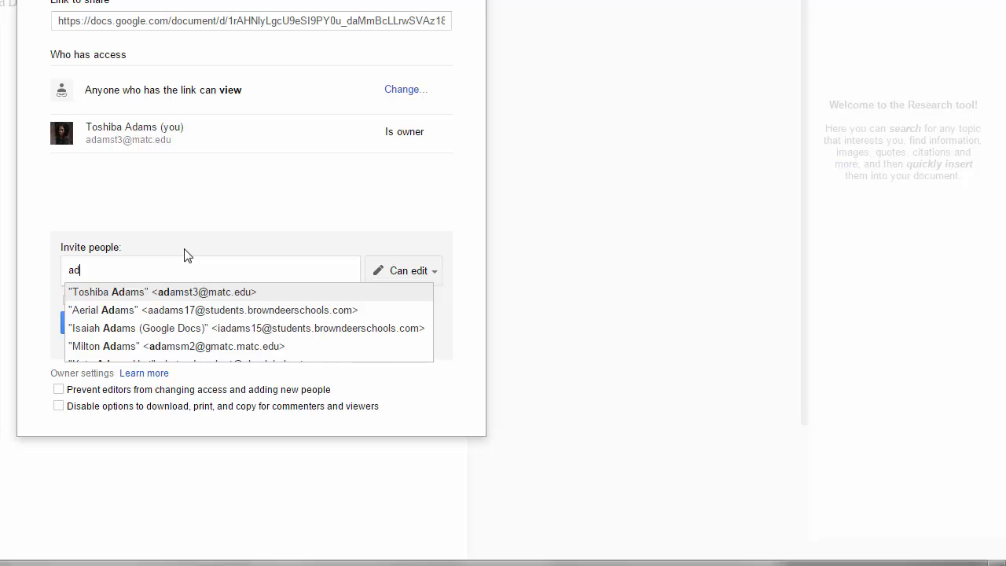
Add a colleague and the document owner as invitees from the contact suggestions, keeping their permission at "Can edit".
text(otili)
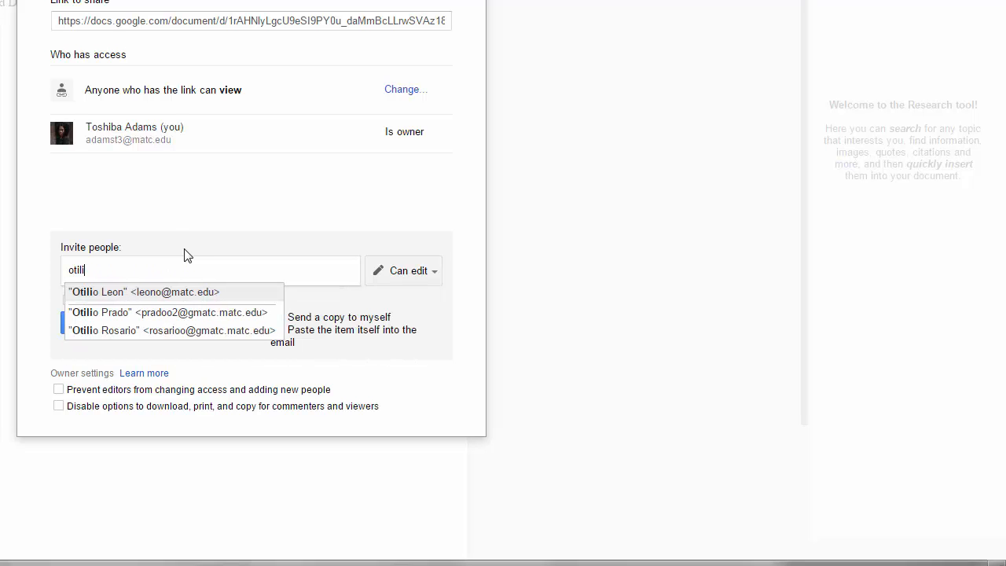
click(188, 292)
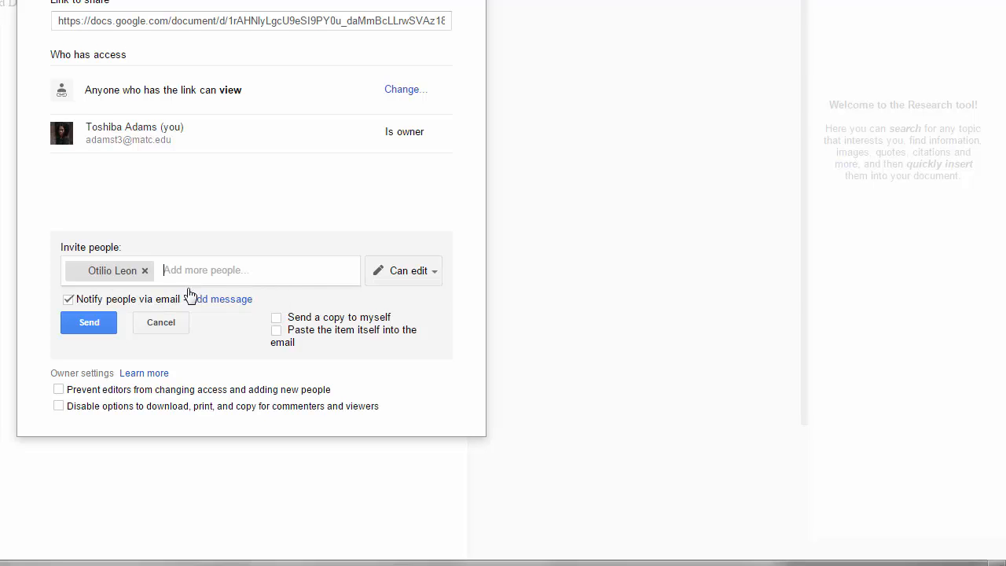
text(adam)
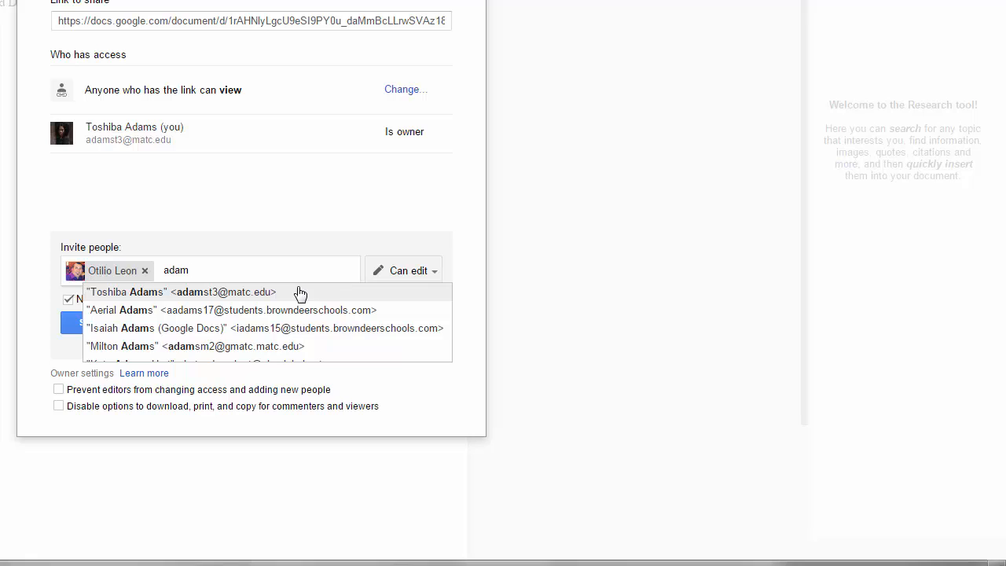
click(214, 293)
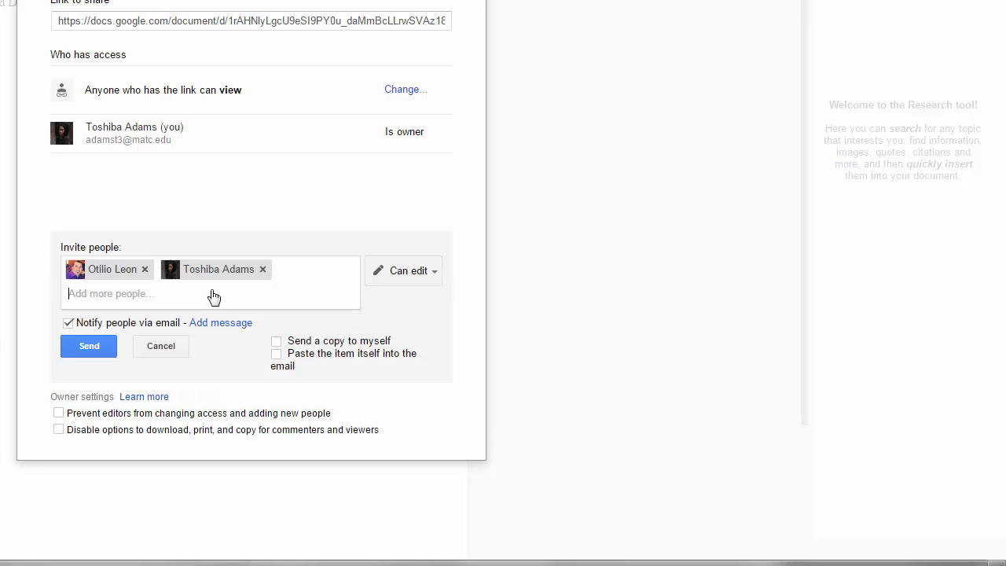
click(435, 272)
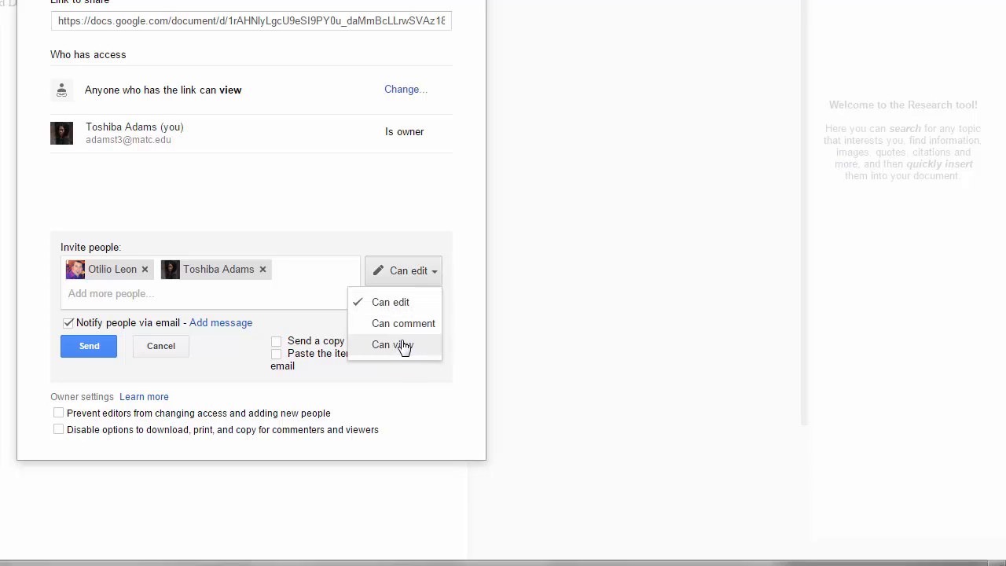
click(409, 243)
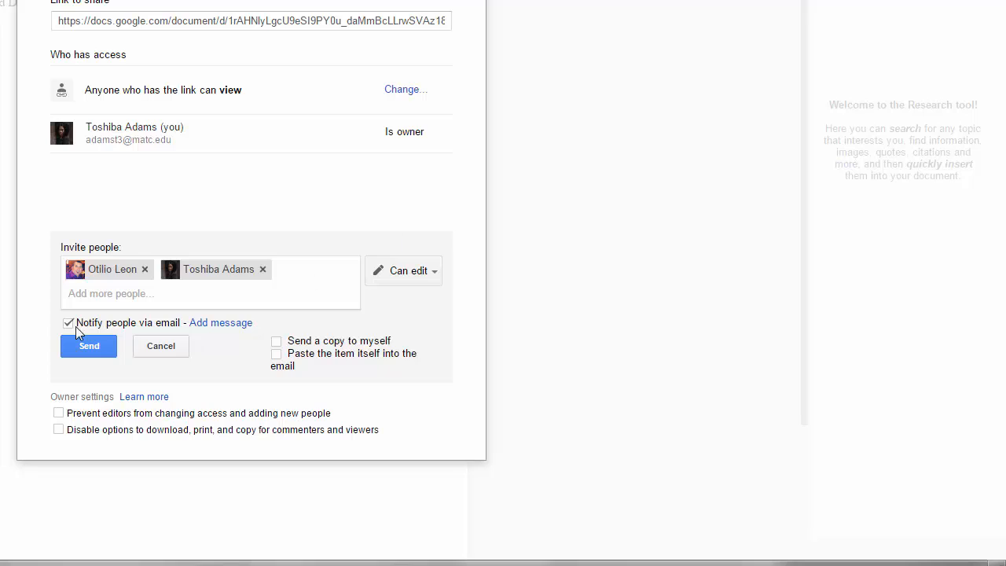
Add a message greeting the instructor with "Attached, you will find my practice assignment. Thank you.", send the invitation and finish sharing.
click(213, 324)
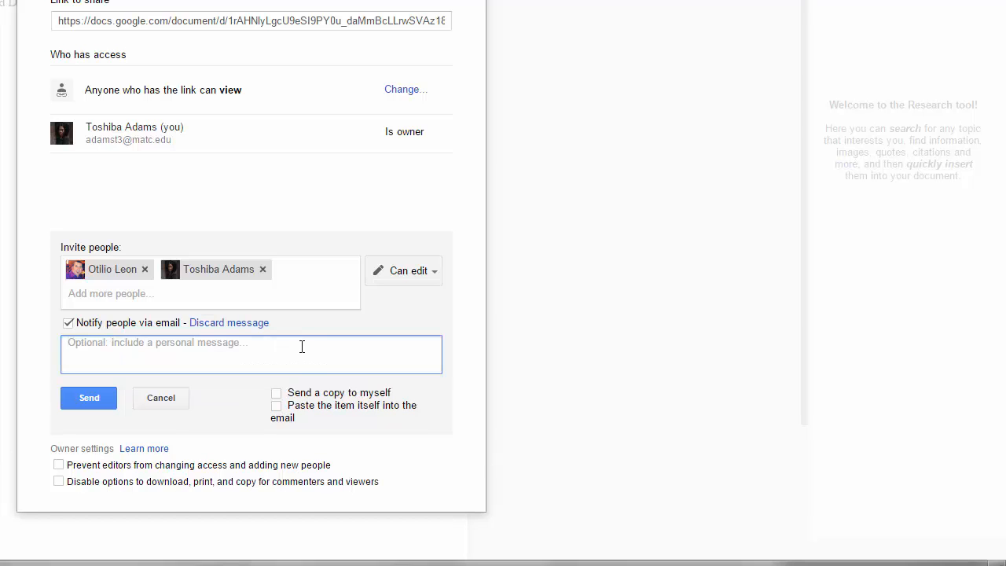
text(Hello Mrs. Ad)
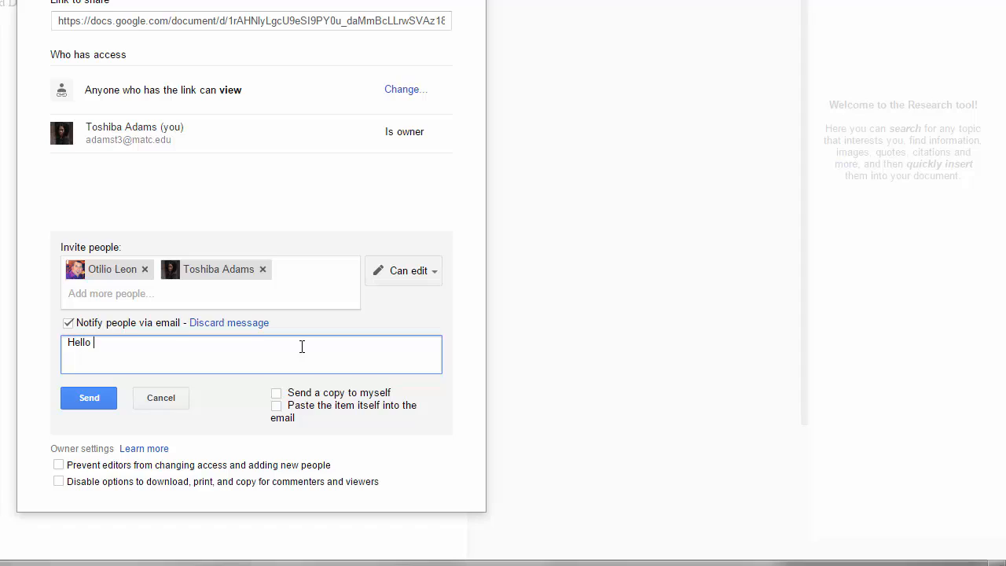
text(ams)
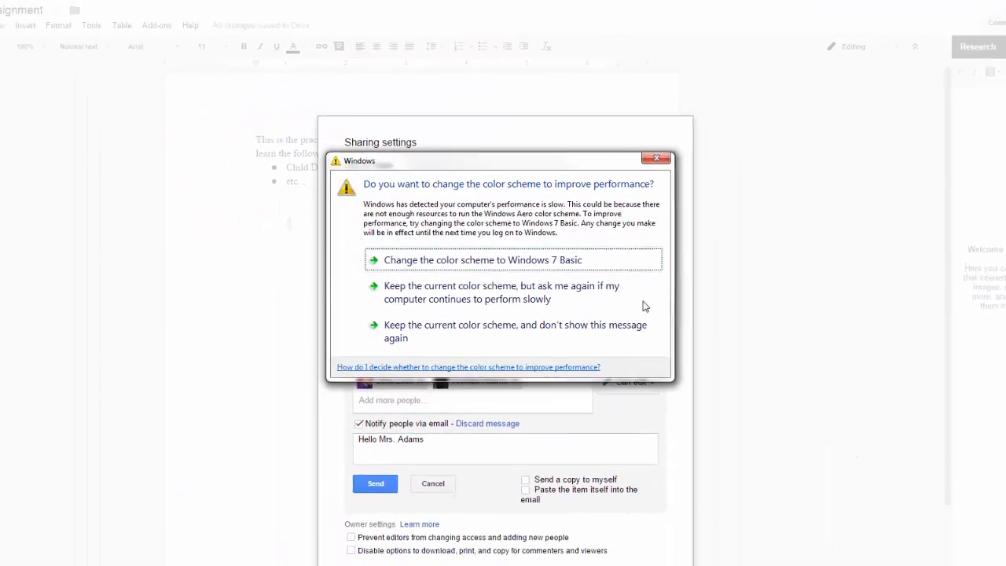
click(656, 159)
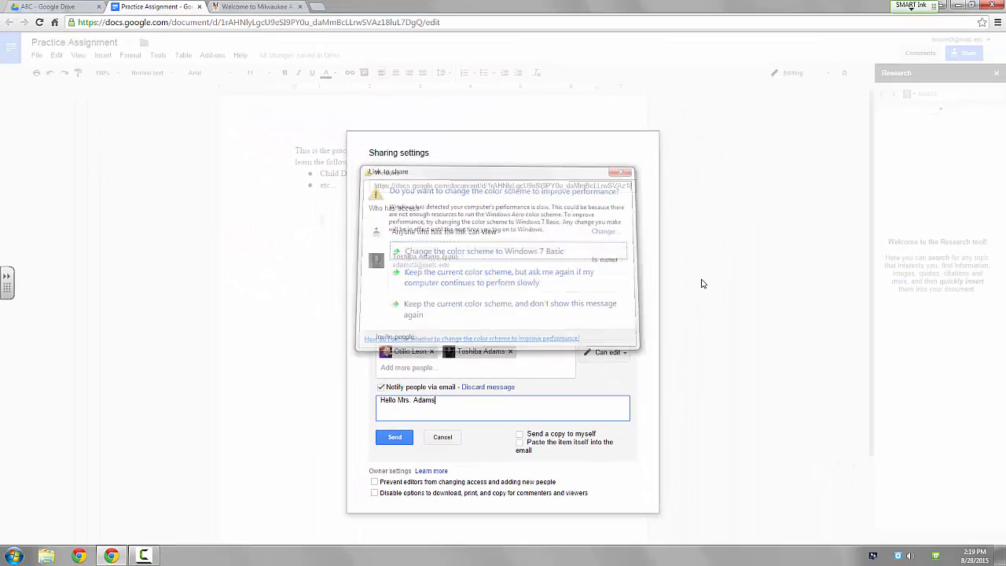
text(-  Attached)
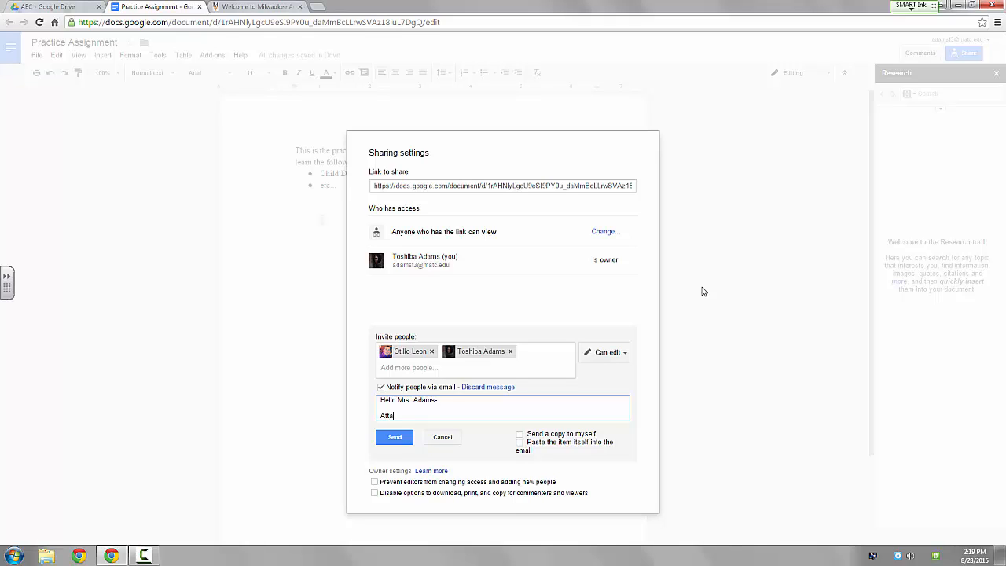
text(, you will find my practice assignment. Thank yo)
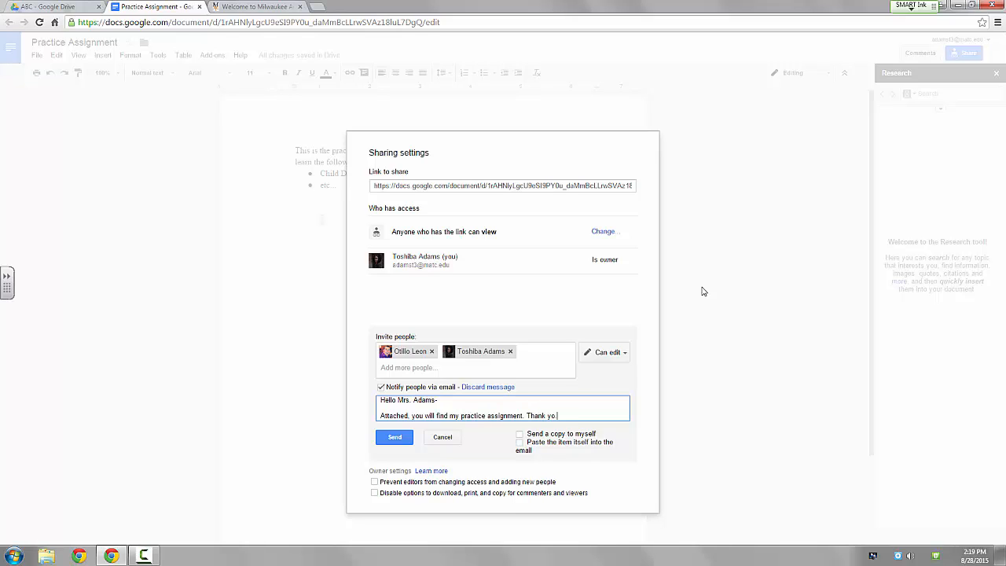
text(u.)
click(396, 443)
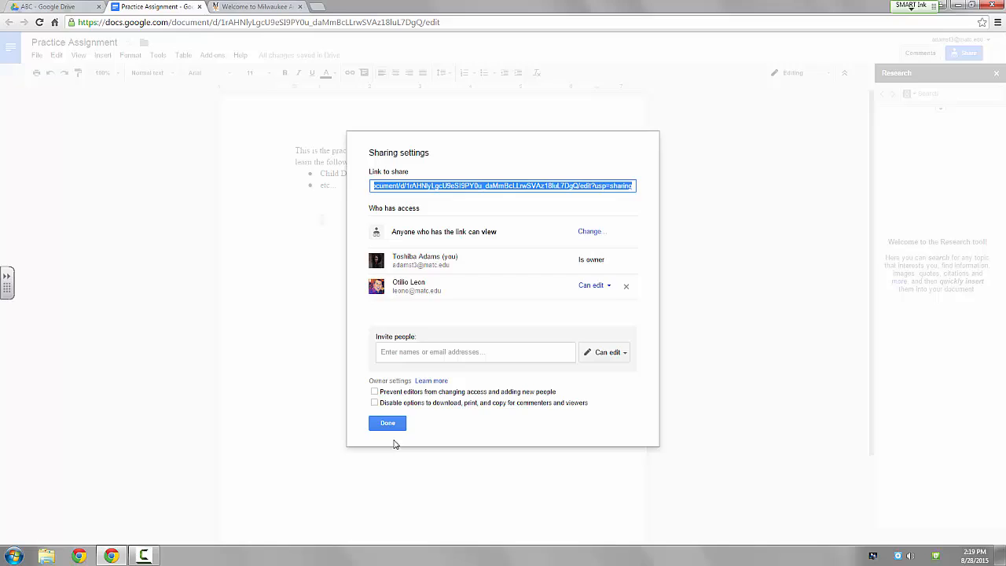
click(385, 424)
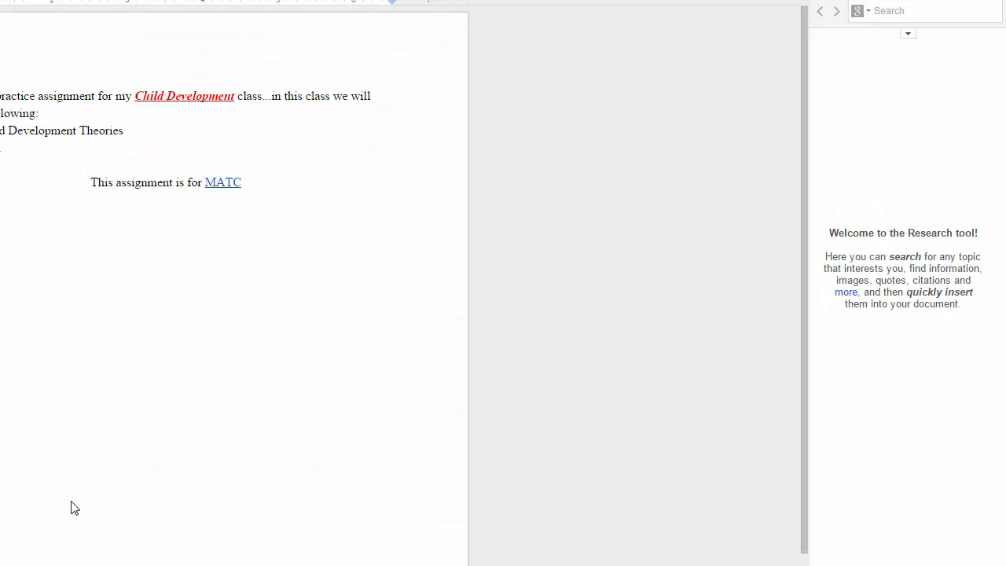